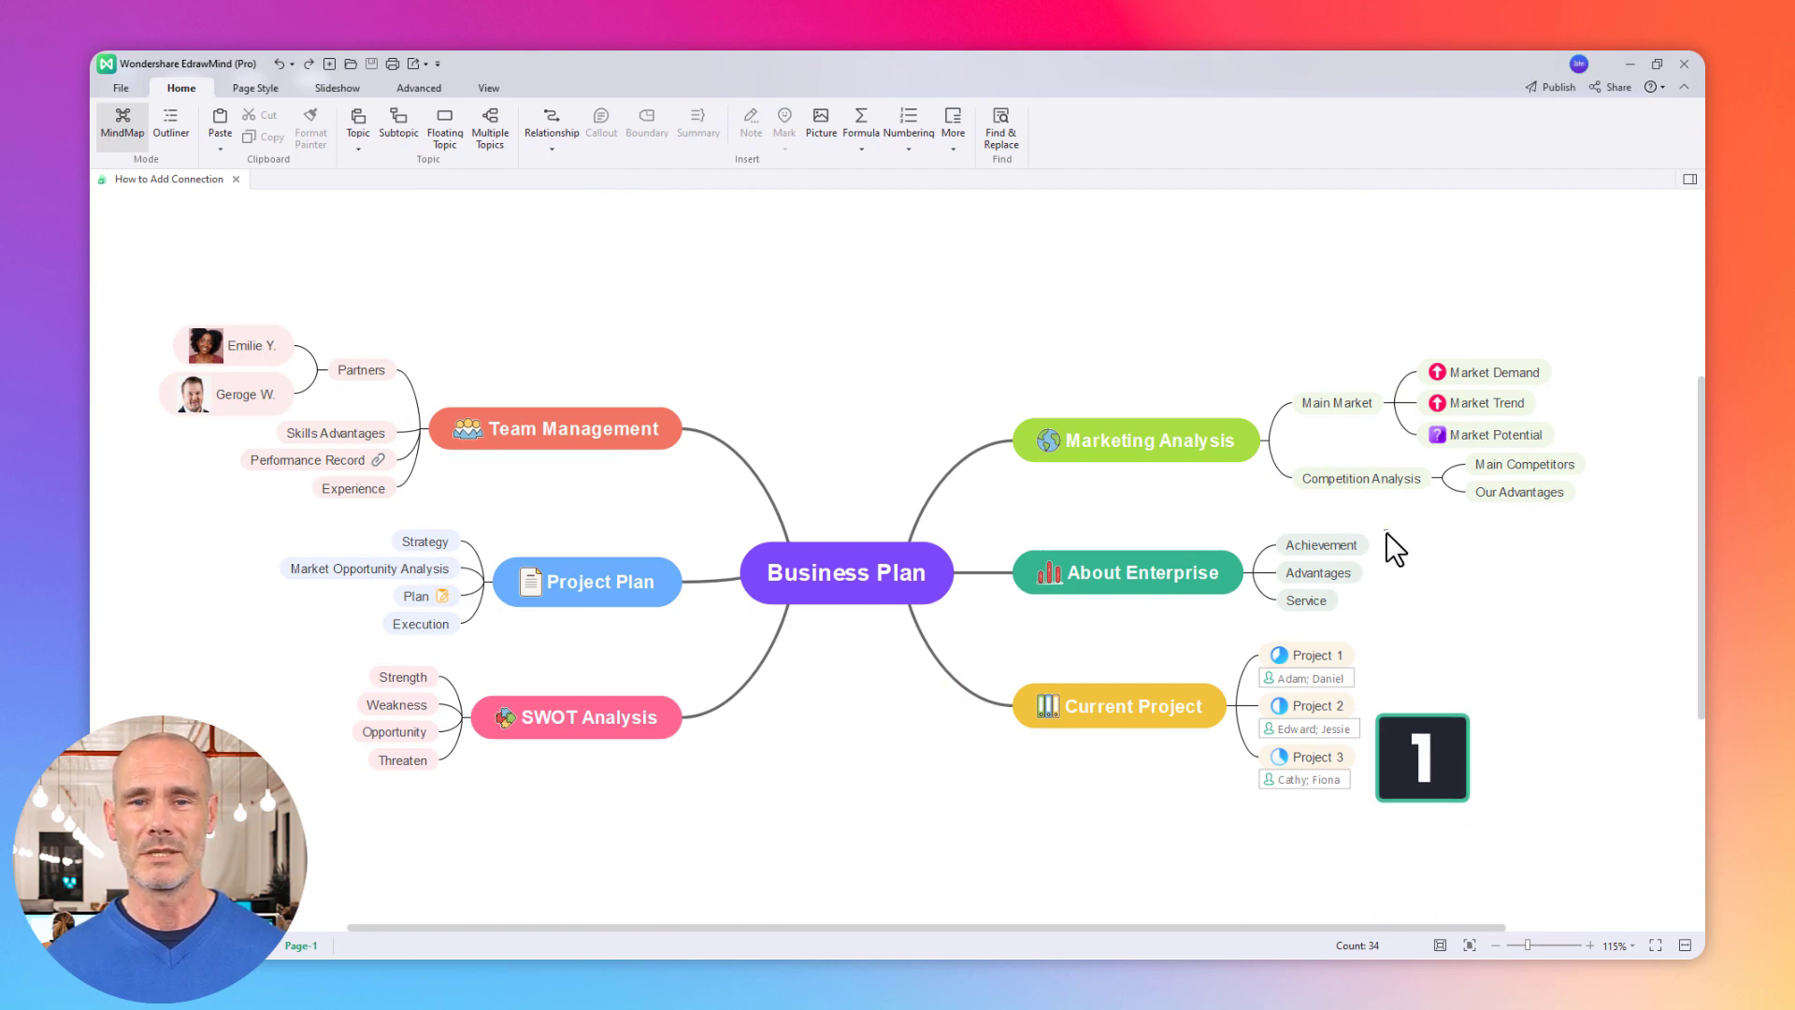
- Enclose the Achievement and Advantages subtopics together in a boundary
{"action": "left_click_drag", "start_coordinate": [1389, 530], "coordinate": [1350, 582]}
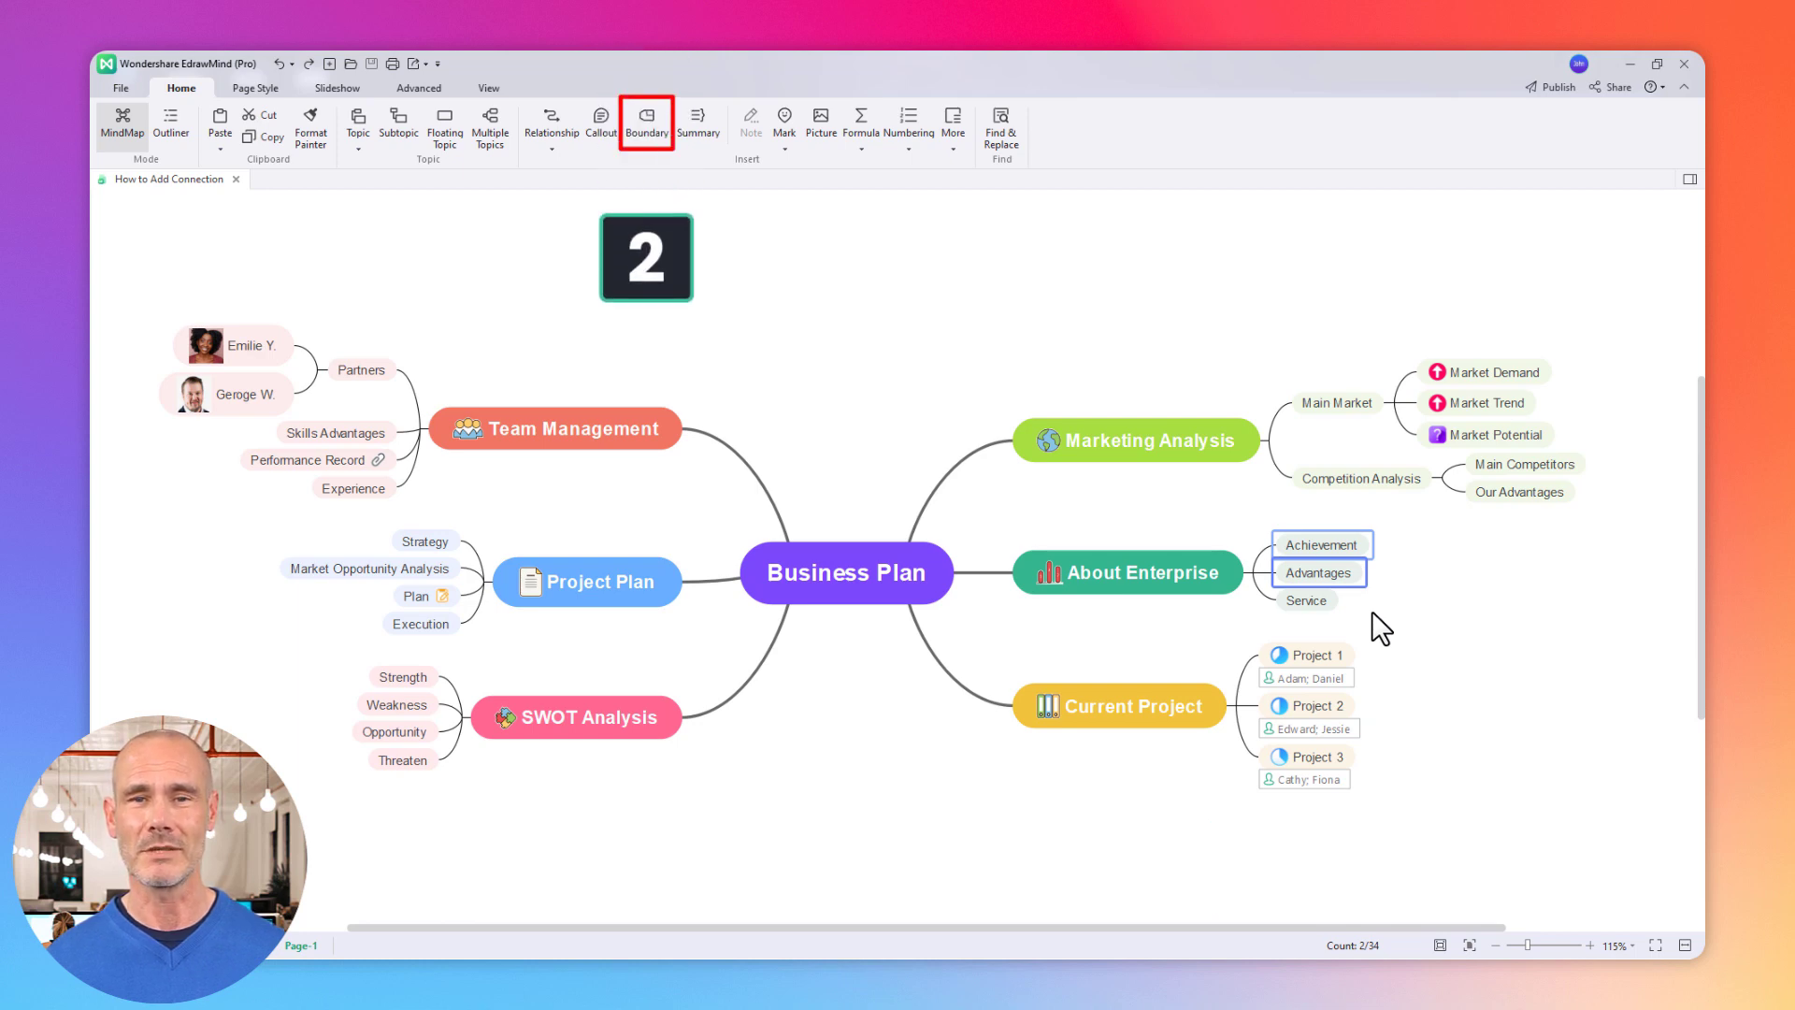
{"action": "right_click", "coordinate": [1344, 576]}
{"action": "mouse_move", "coordinate": [1389, 233]}
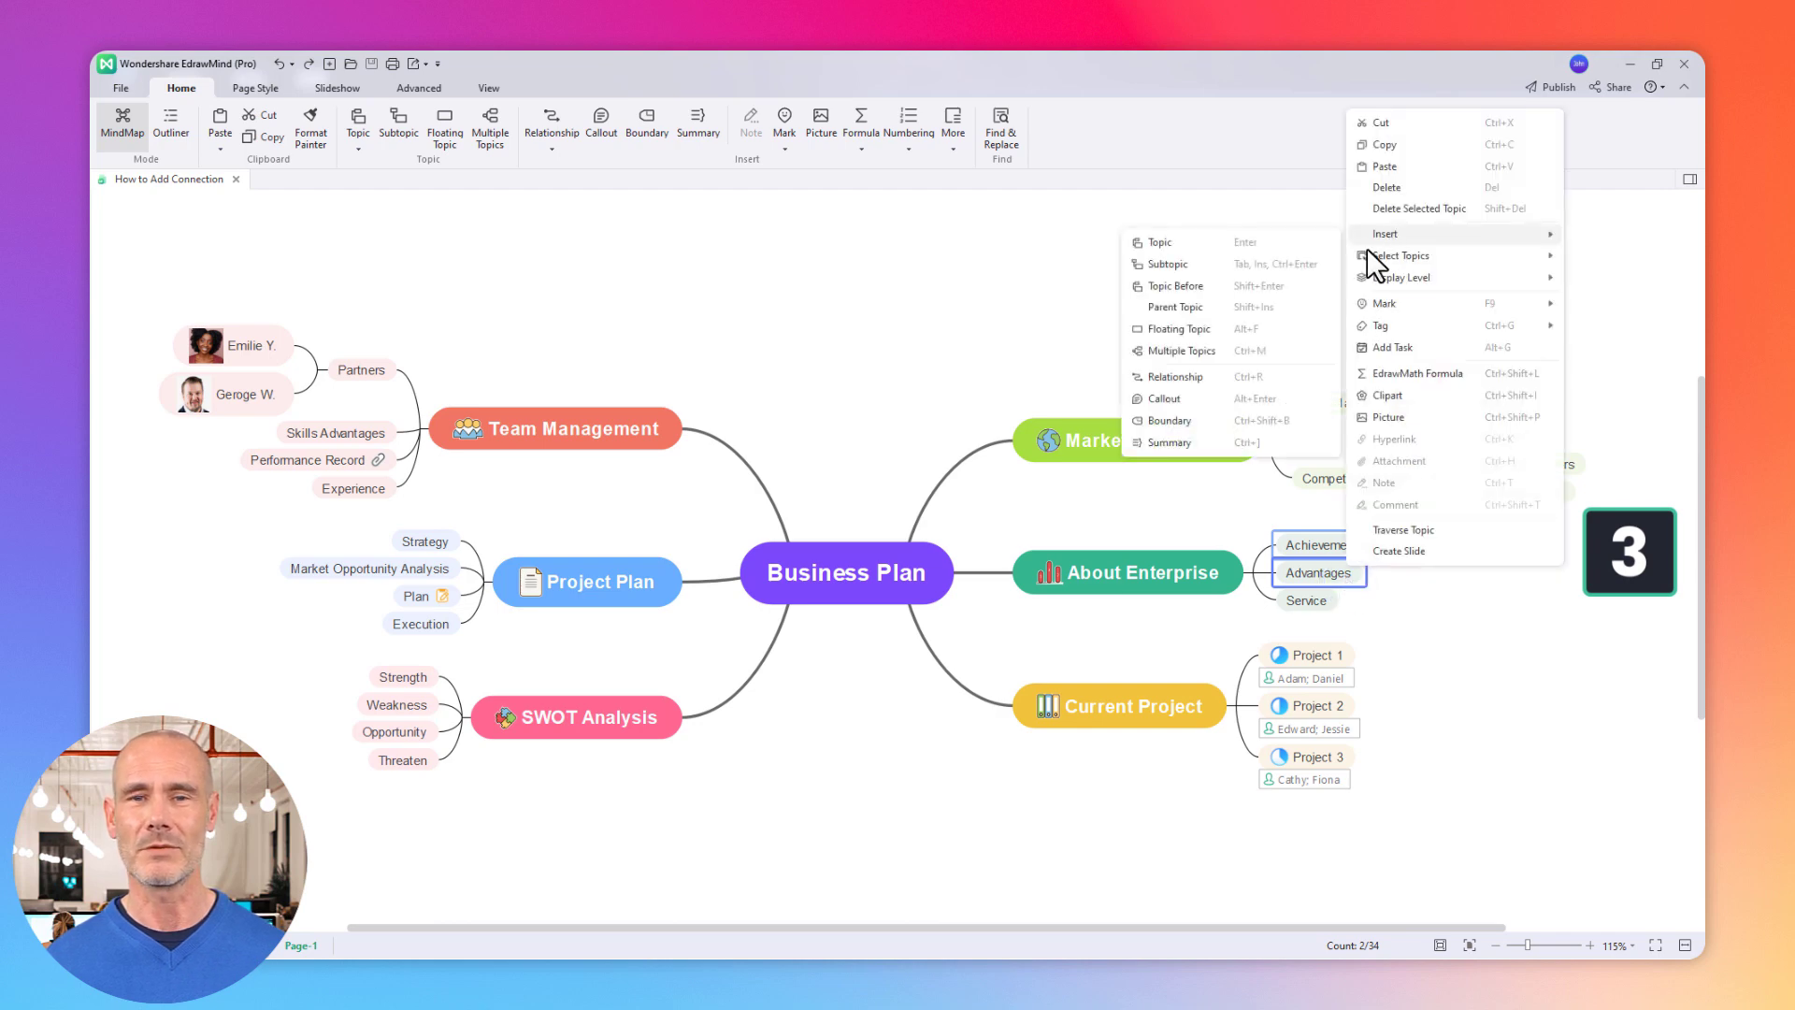
{"action": "left_click", "coordinate": [1176, 420]}
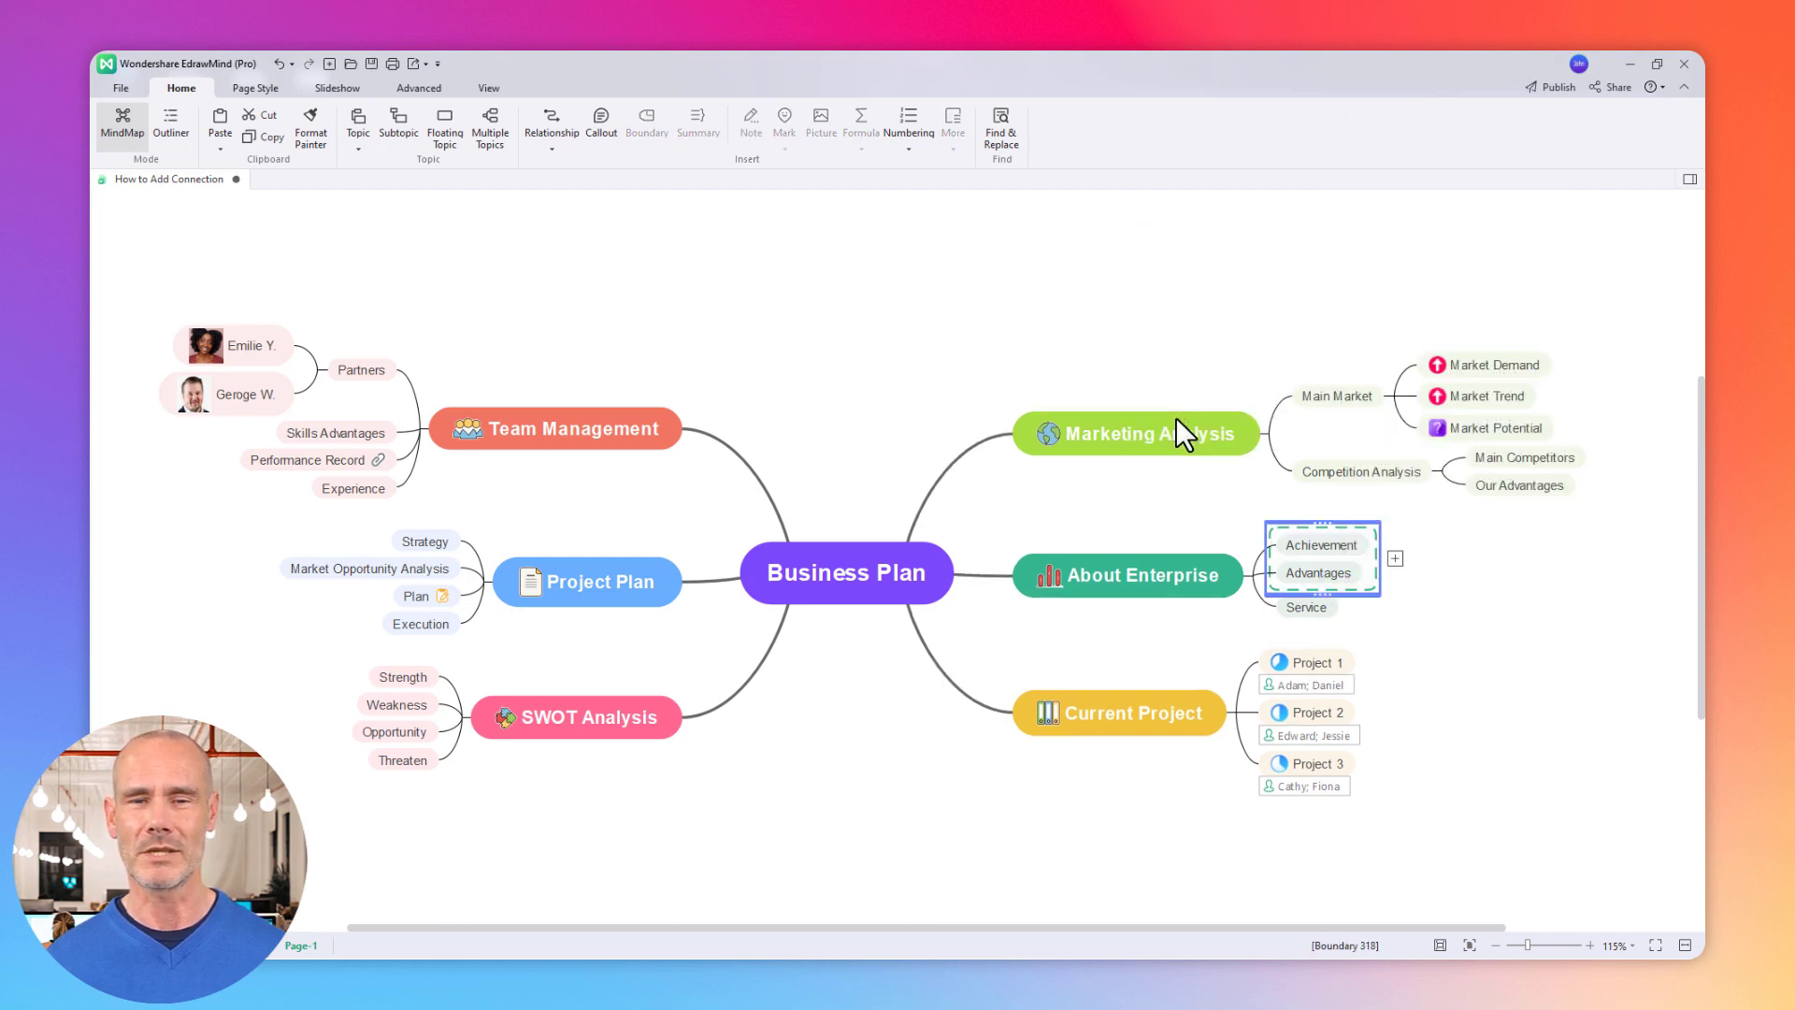
- Label the boundary's callout 'Benefits' and select the boundary
{"action": "type", "text": "Benefits"}
{"action": "left_click", "coordinate": [1393, 592]}
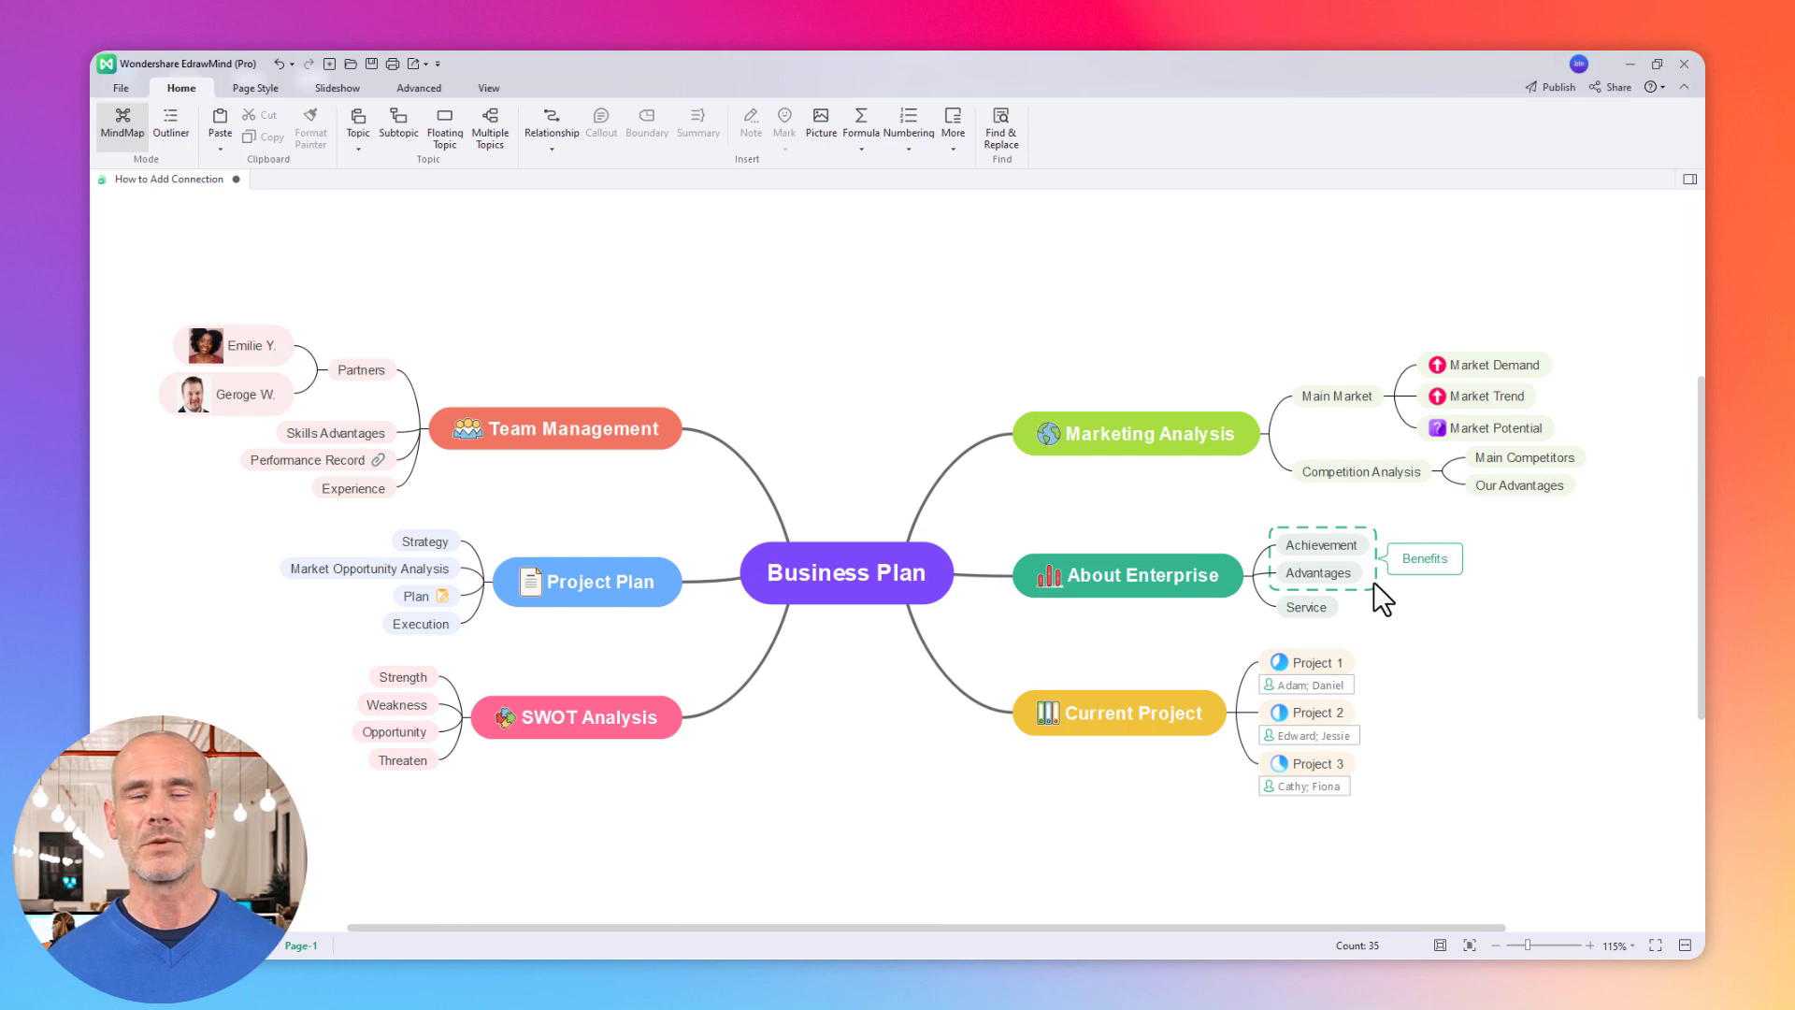
{"action": "left_click", "coordinate": [1374, 584]}
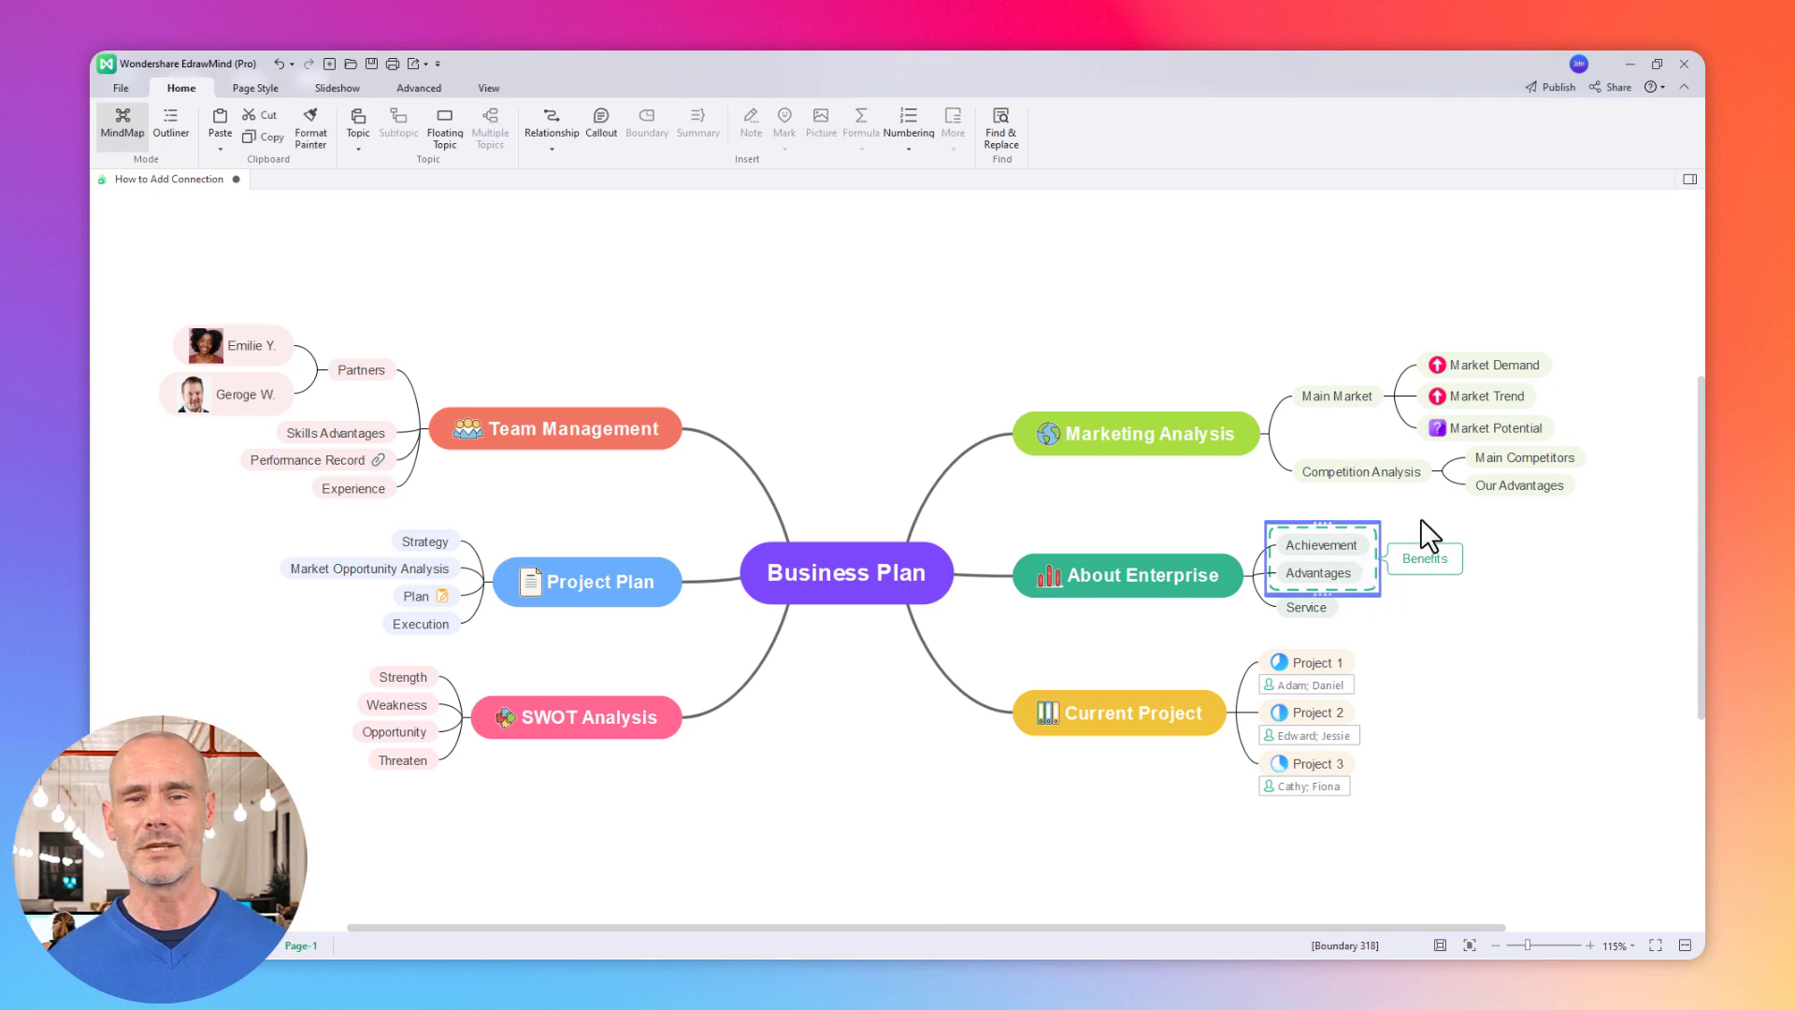
- Give the Benefits boundary a pink fill, a different outline shape and a new line weight
{"action": "left_click", "coordinate": [1689, 178]}
{"action": "left_click", "coordinate": [1628, 267]}
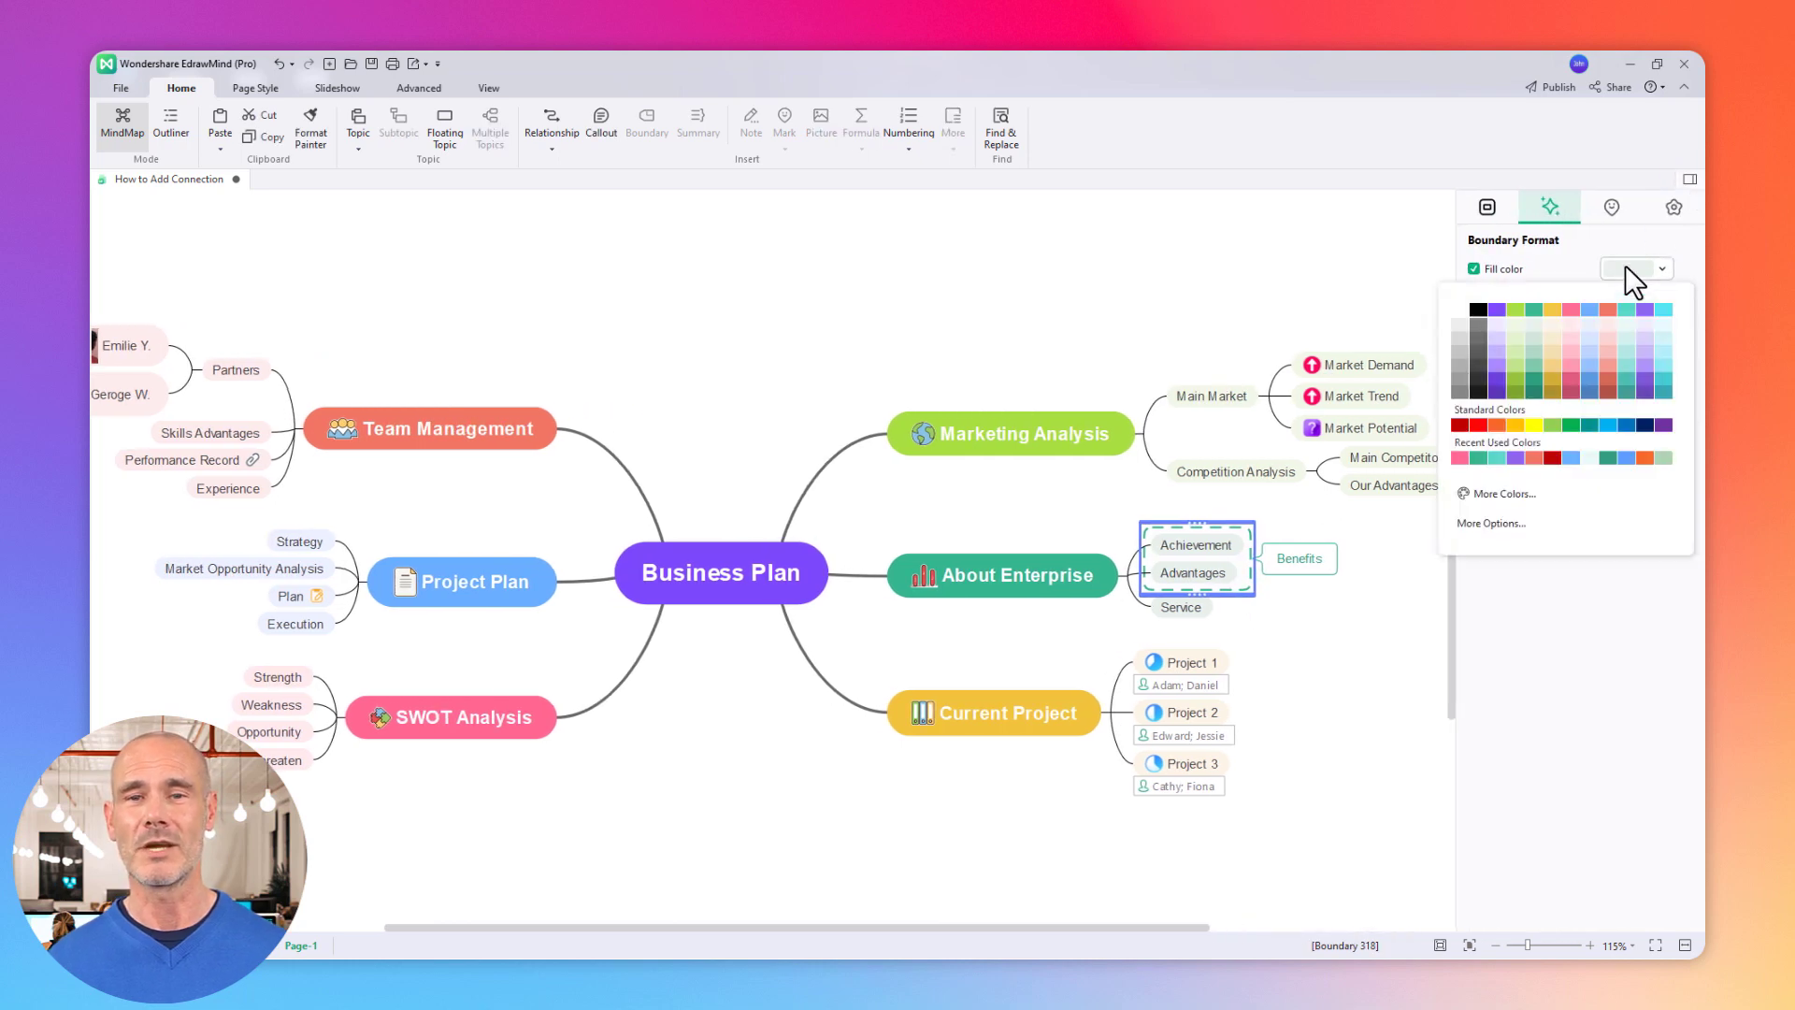
{"action": "left_click", "coordinate": [1571, 309]}
{"action": "left_click", "coordinate": [1651, 336]}
{"action": "left_click", "coordinate": [1645, 382]}
{"action": "left_click", "coordinate": [1651, 370]}
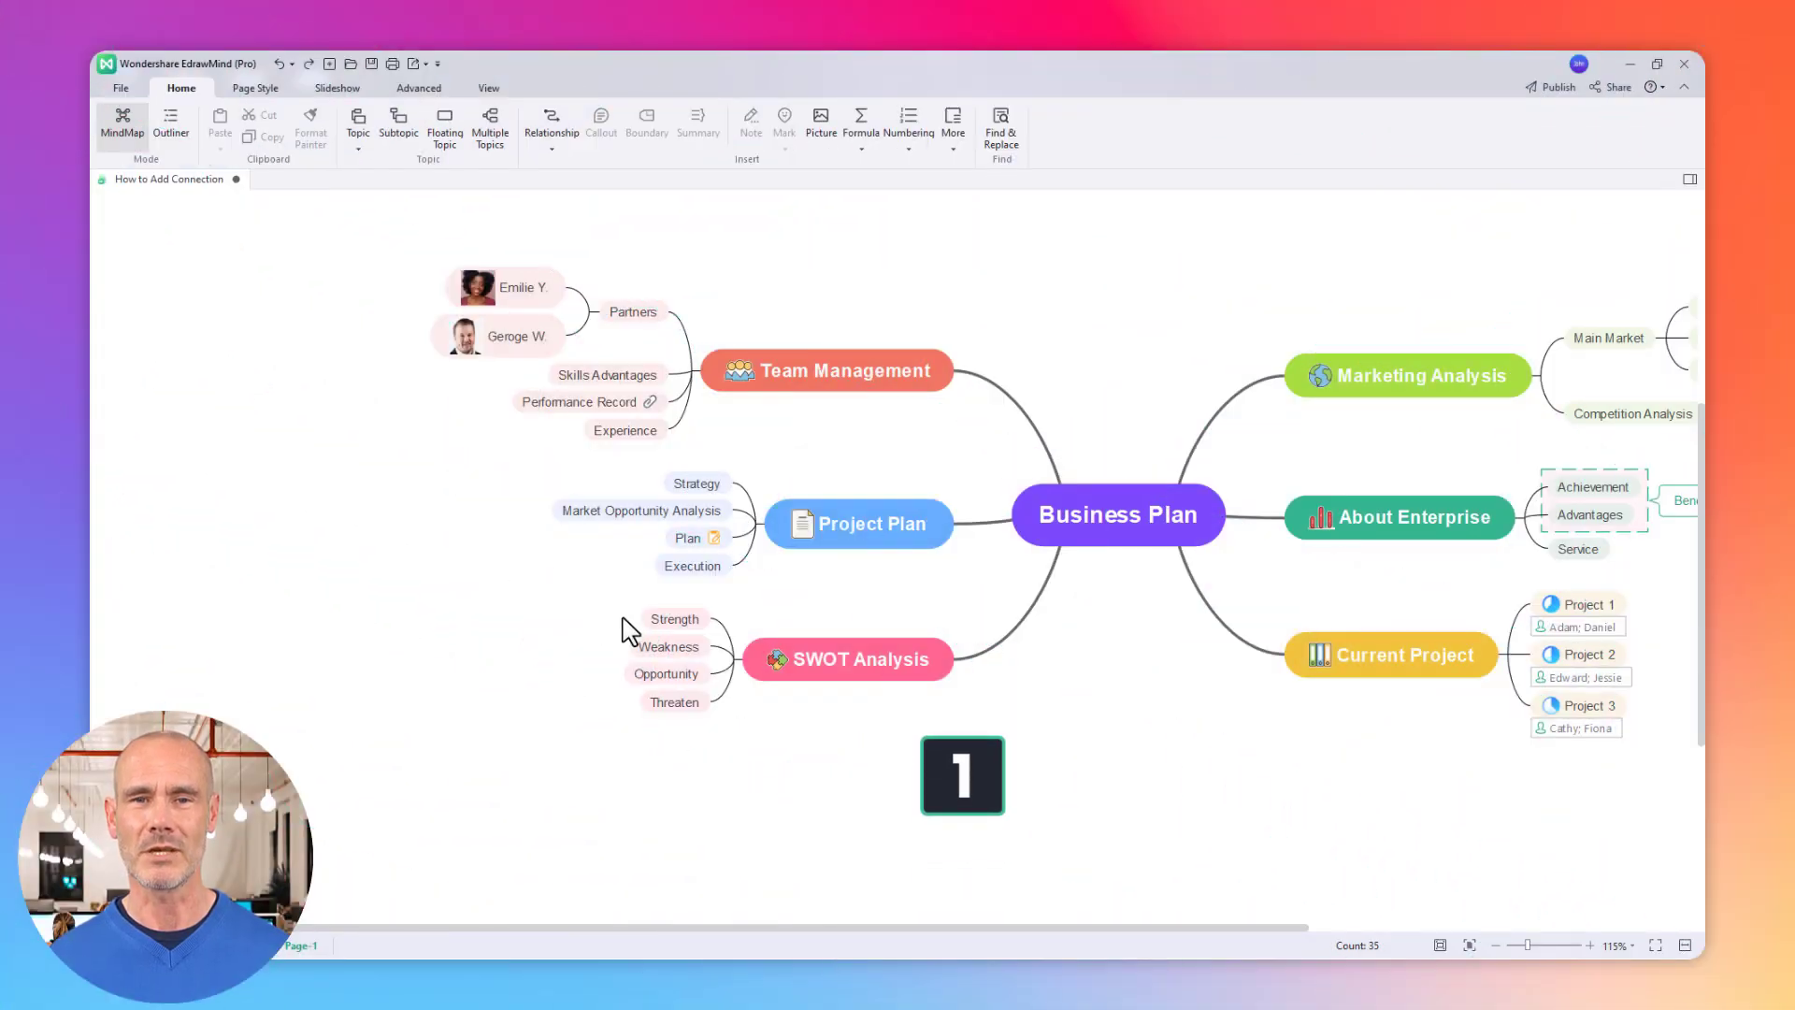
- Add a summary spanning the four SWOT Analysis subtopics, Strength through Threaten
{"action": "left_click_drag", "start_coordinate": [625, 619], "coordinate": [681, 707]}
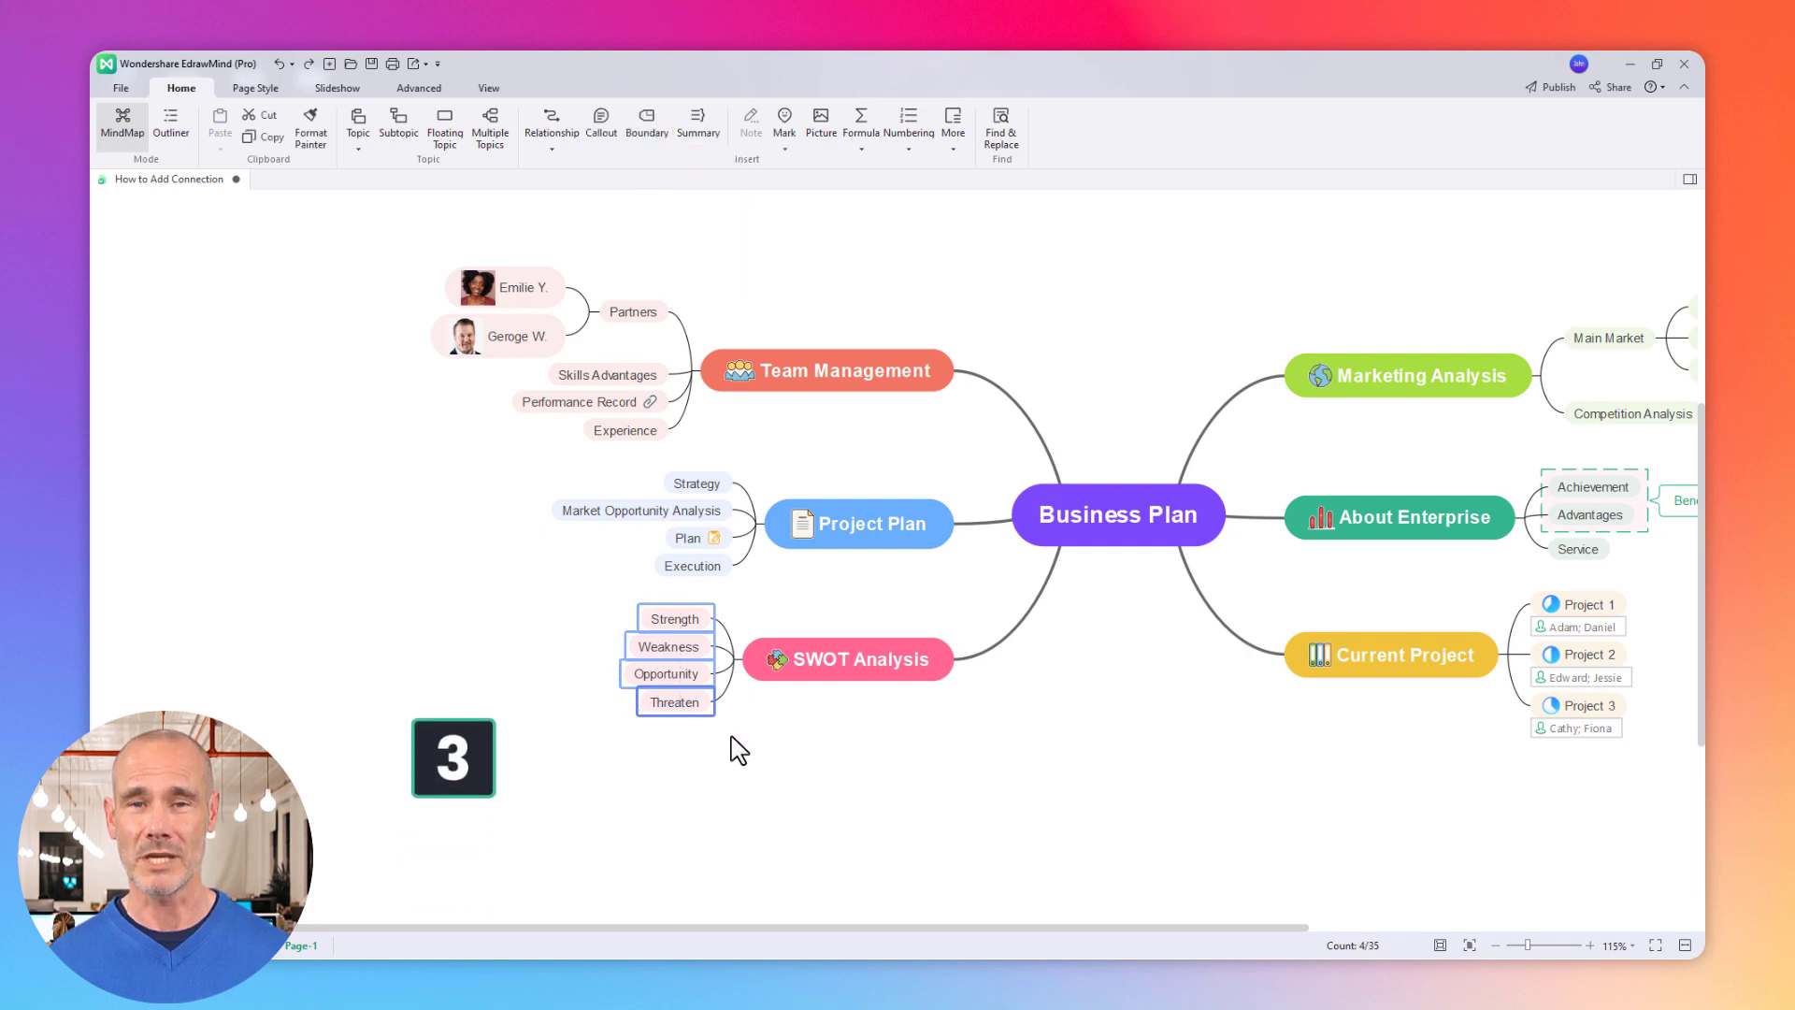
{"action": "right_click", "coordinate": [680, 697]}
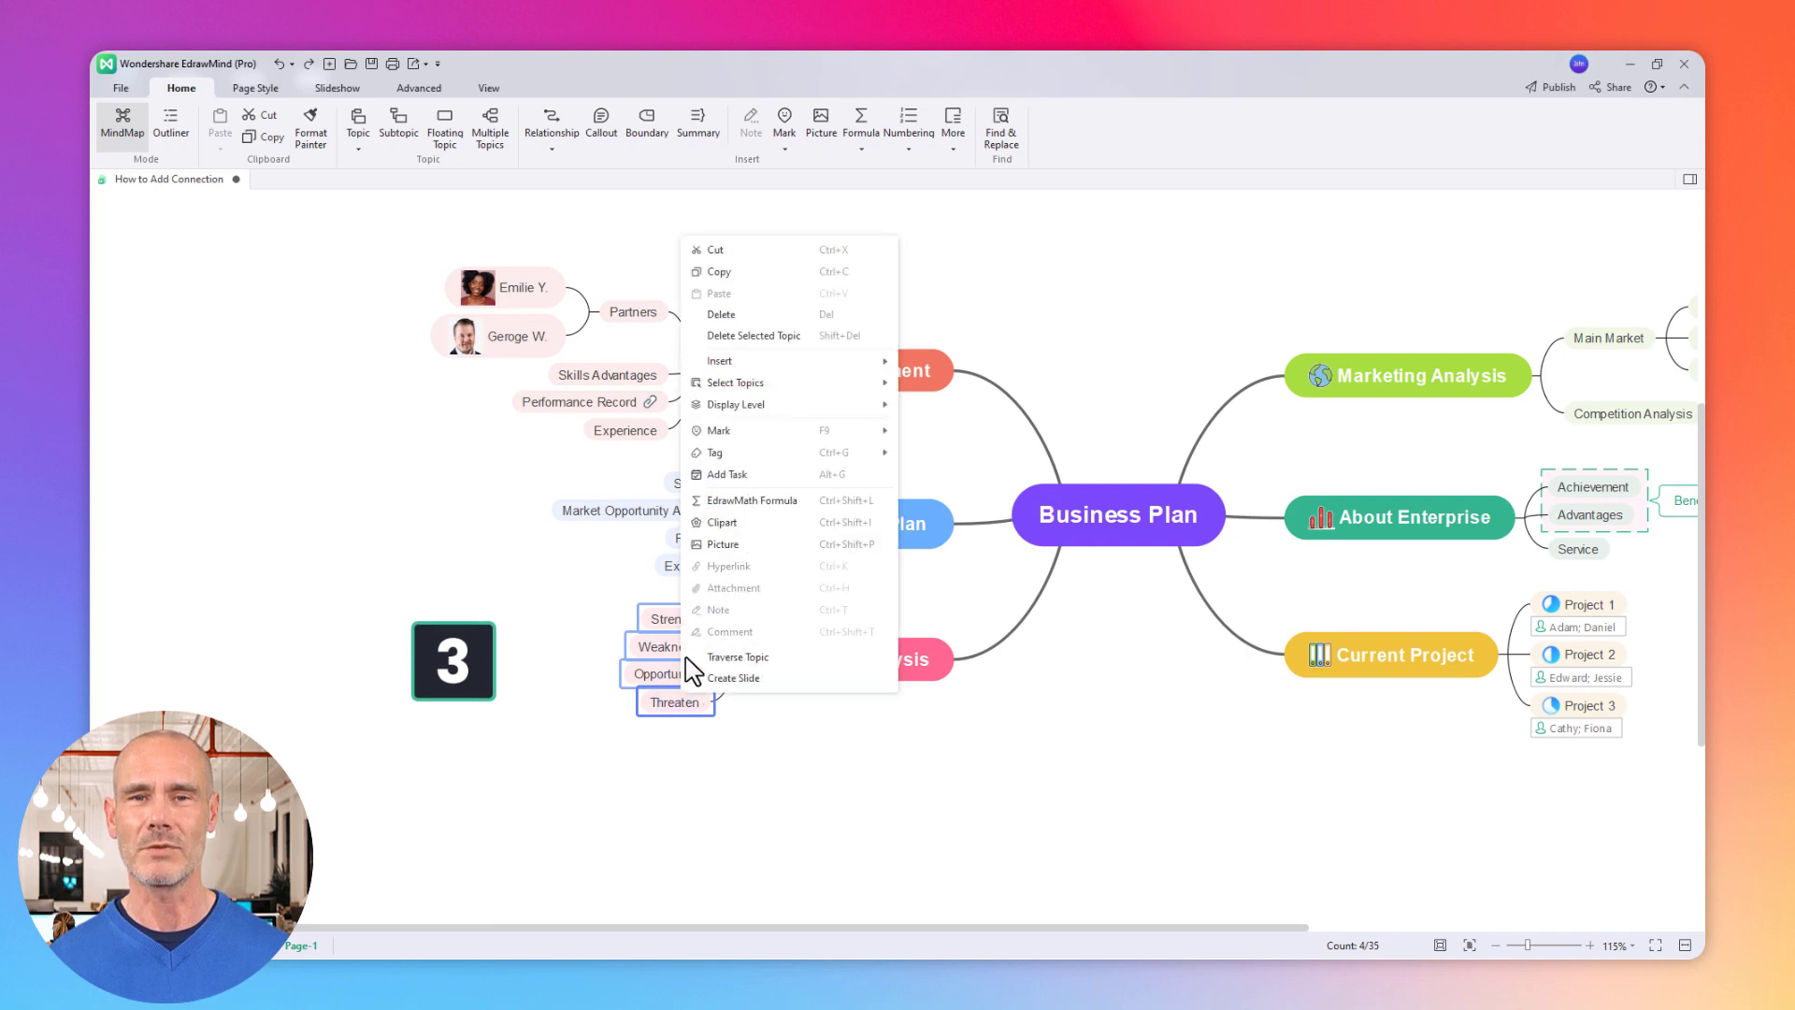
{"action": "mouse_move", "coordinate": [769, 362]}
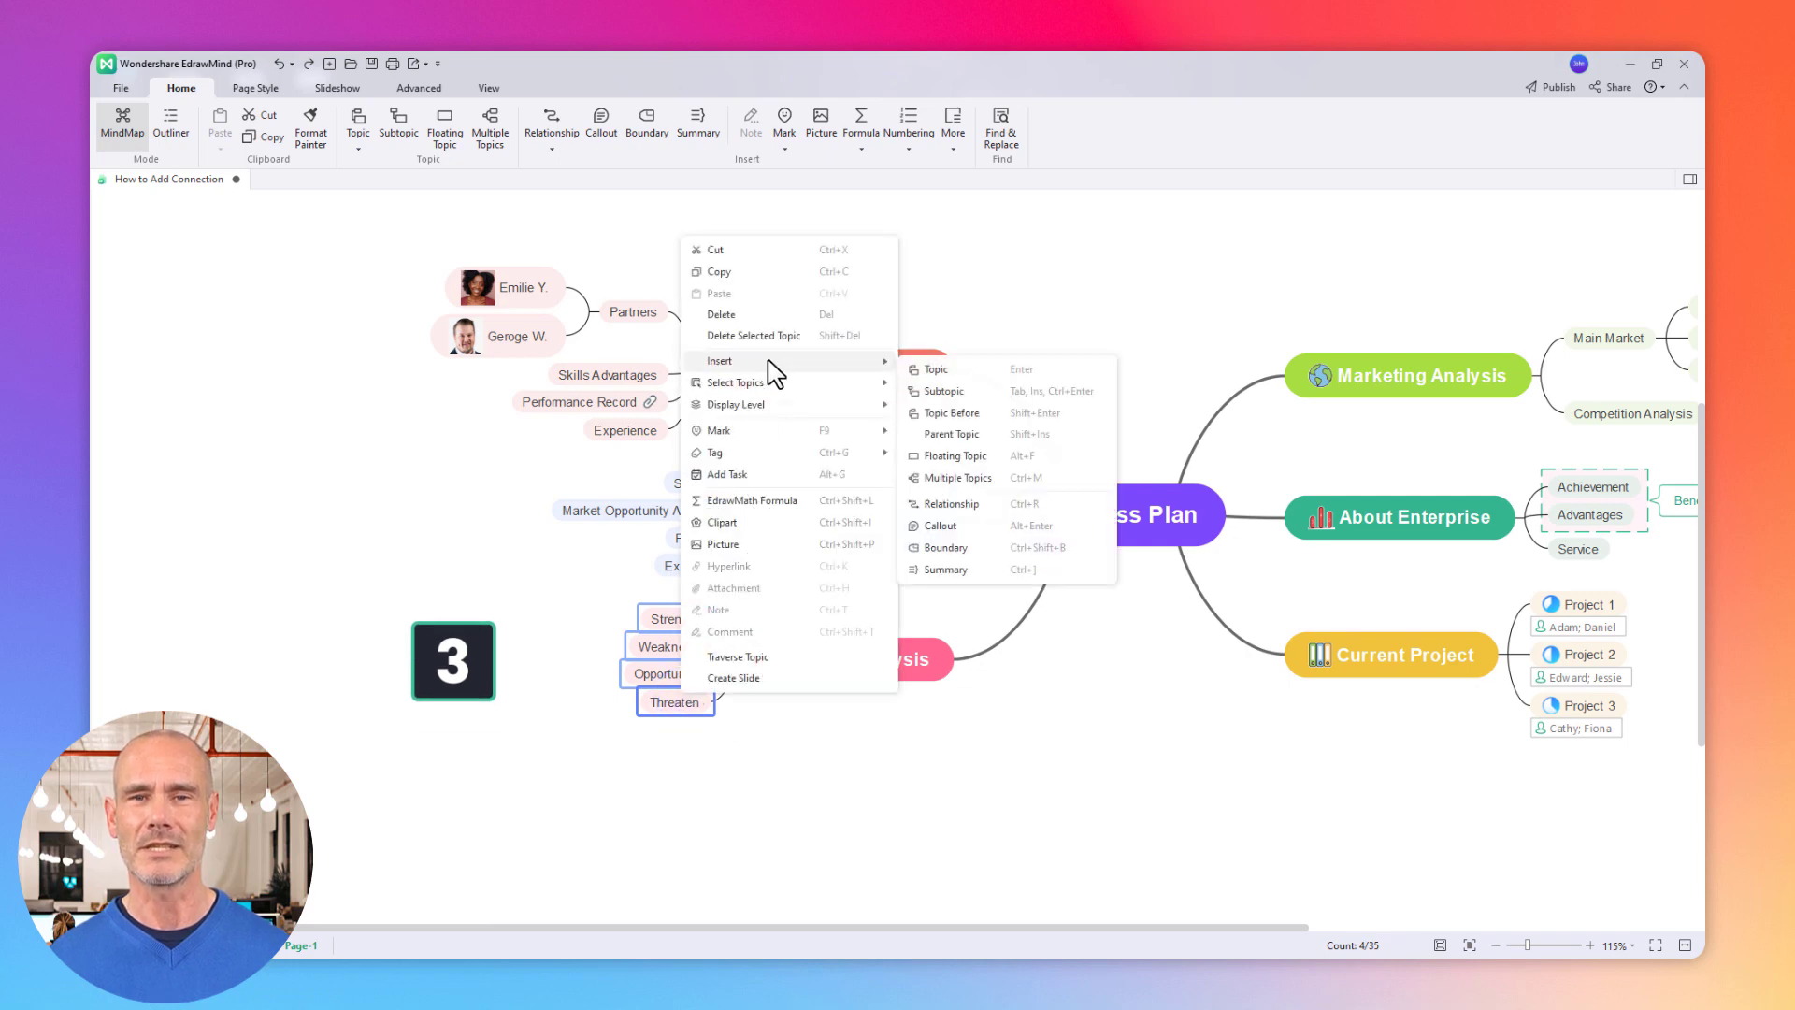
{"action": "left_click", "coordinate": [948, 570]}
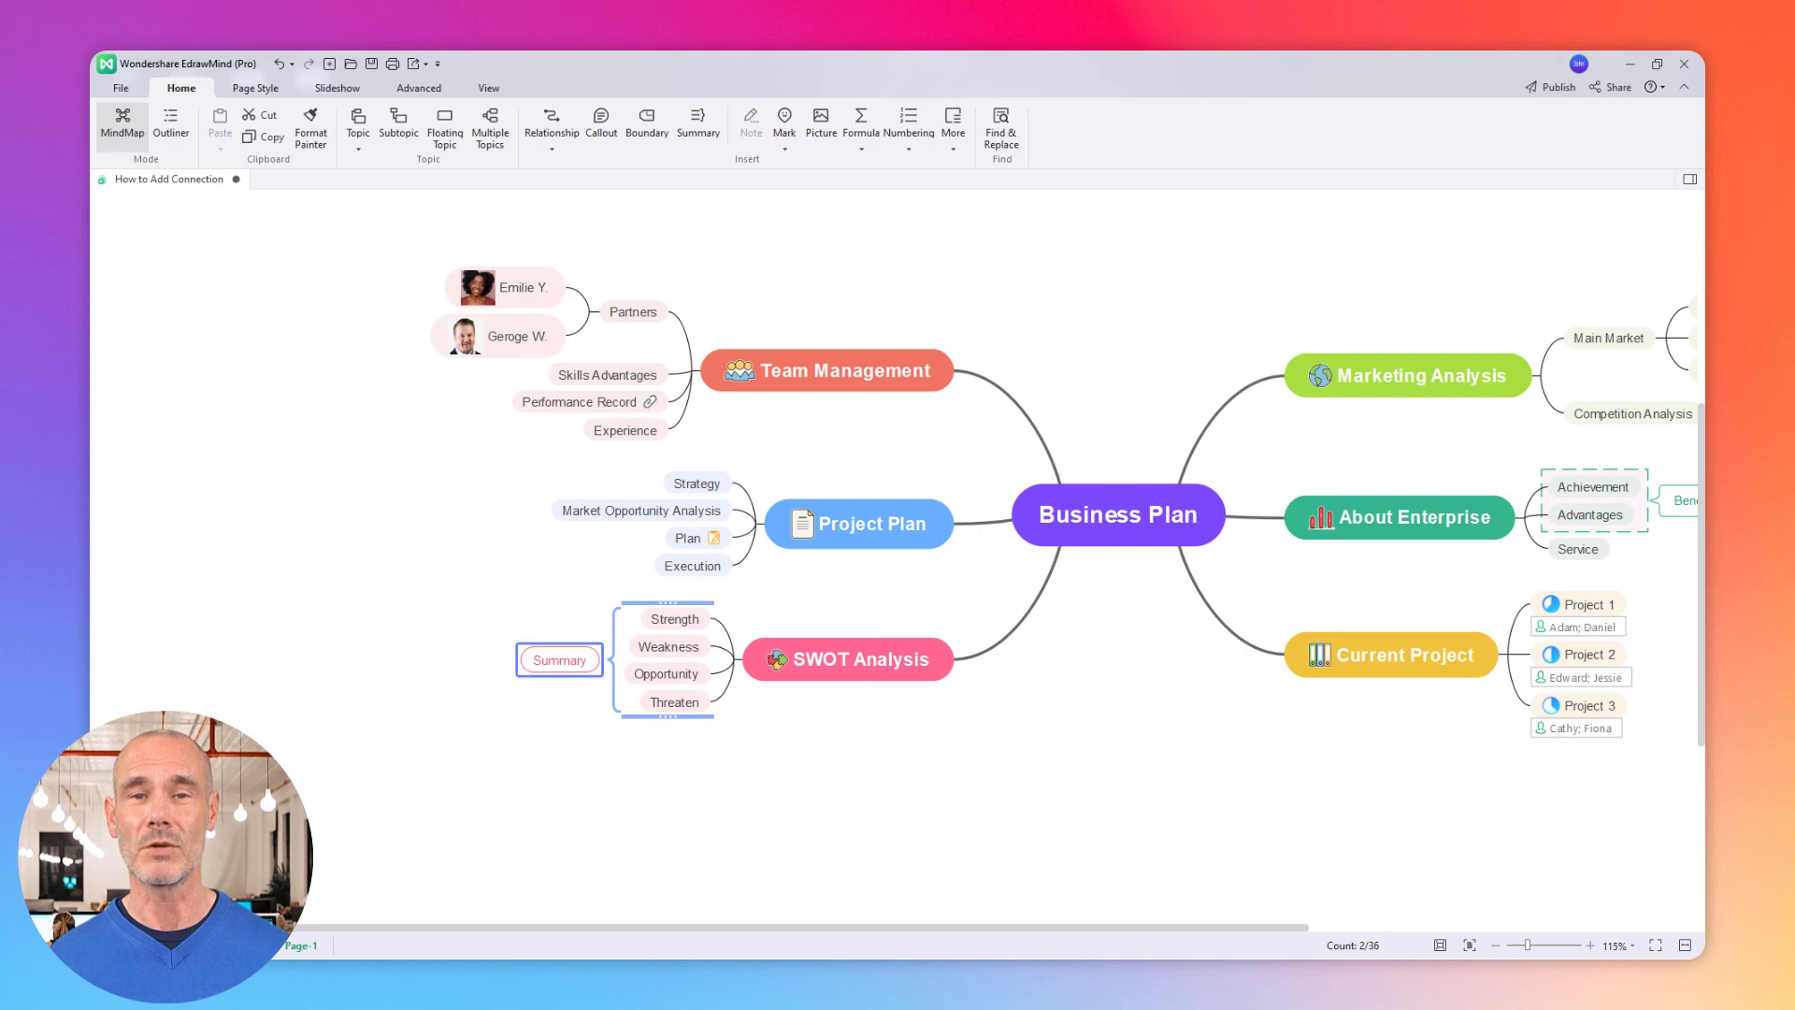
- Rename the summary to 'Factors' and add subtopics beneath it
{"action": "left_click", "coordinate": [567, 669]}
{"action": "type", "text": "Factors"}
{"action": "key", "text": "Return"}
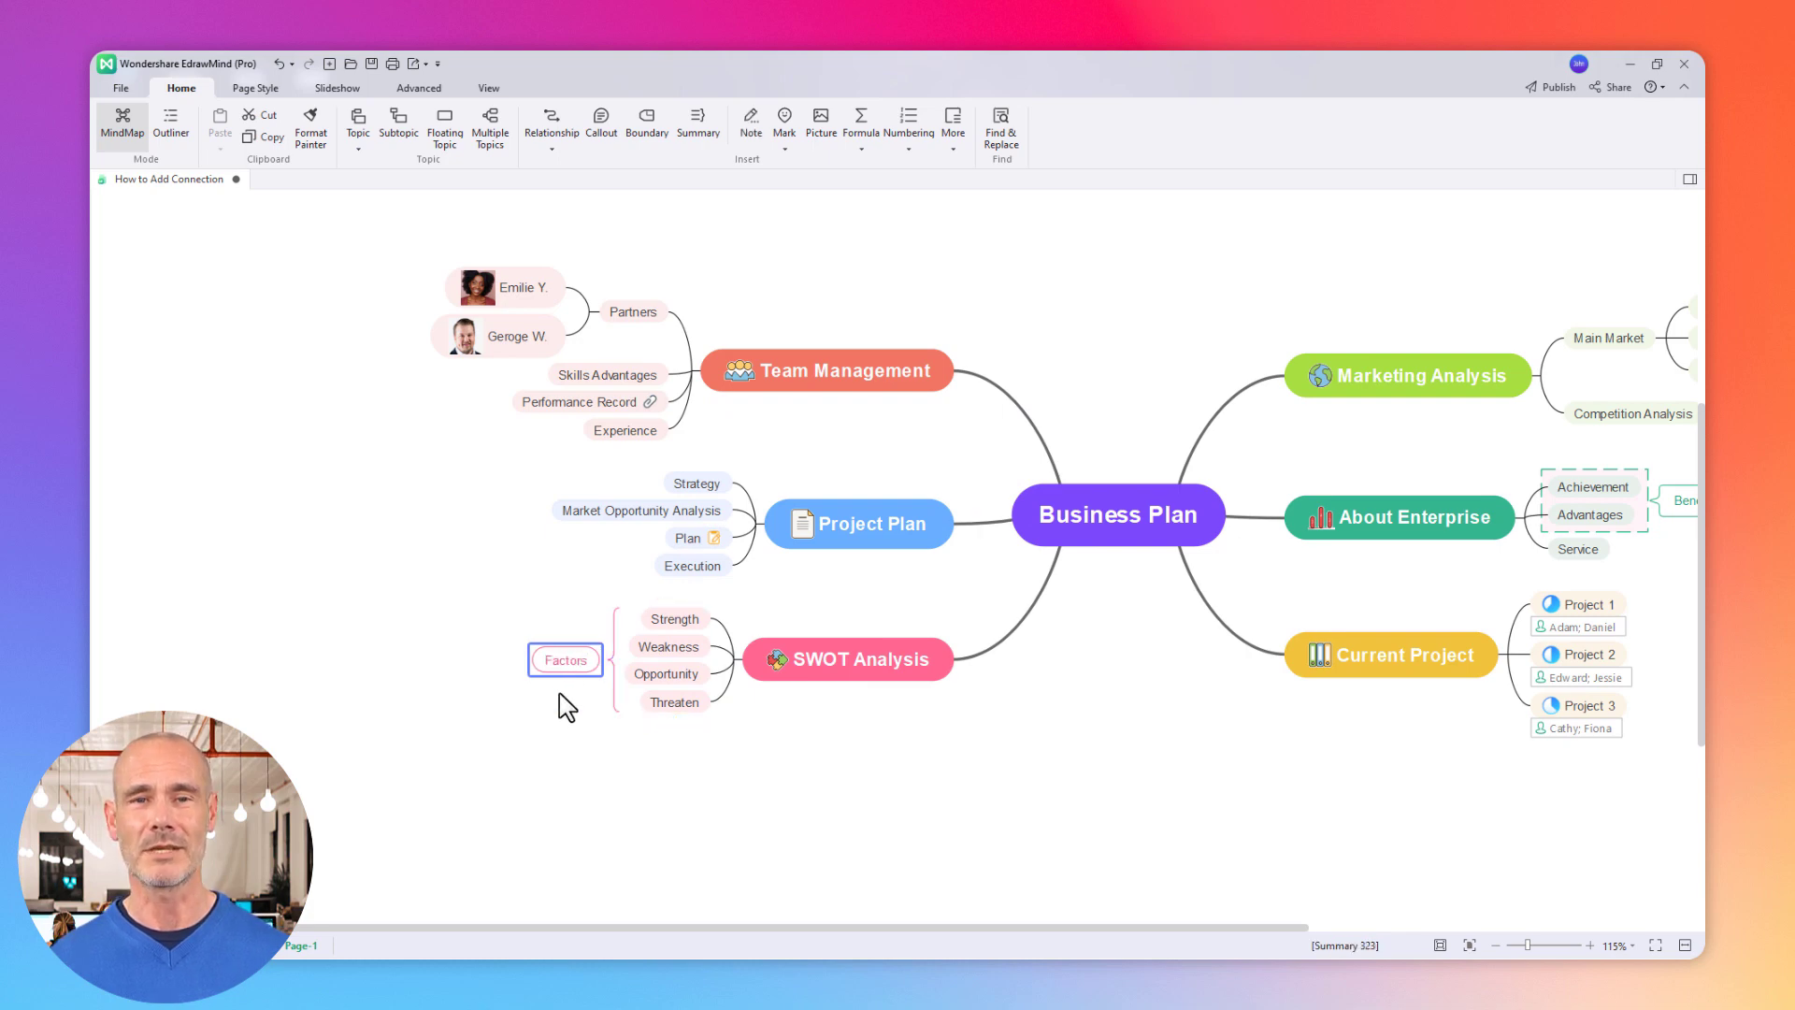
{"action": "key", "text": "Tab"}
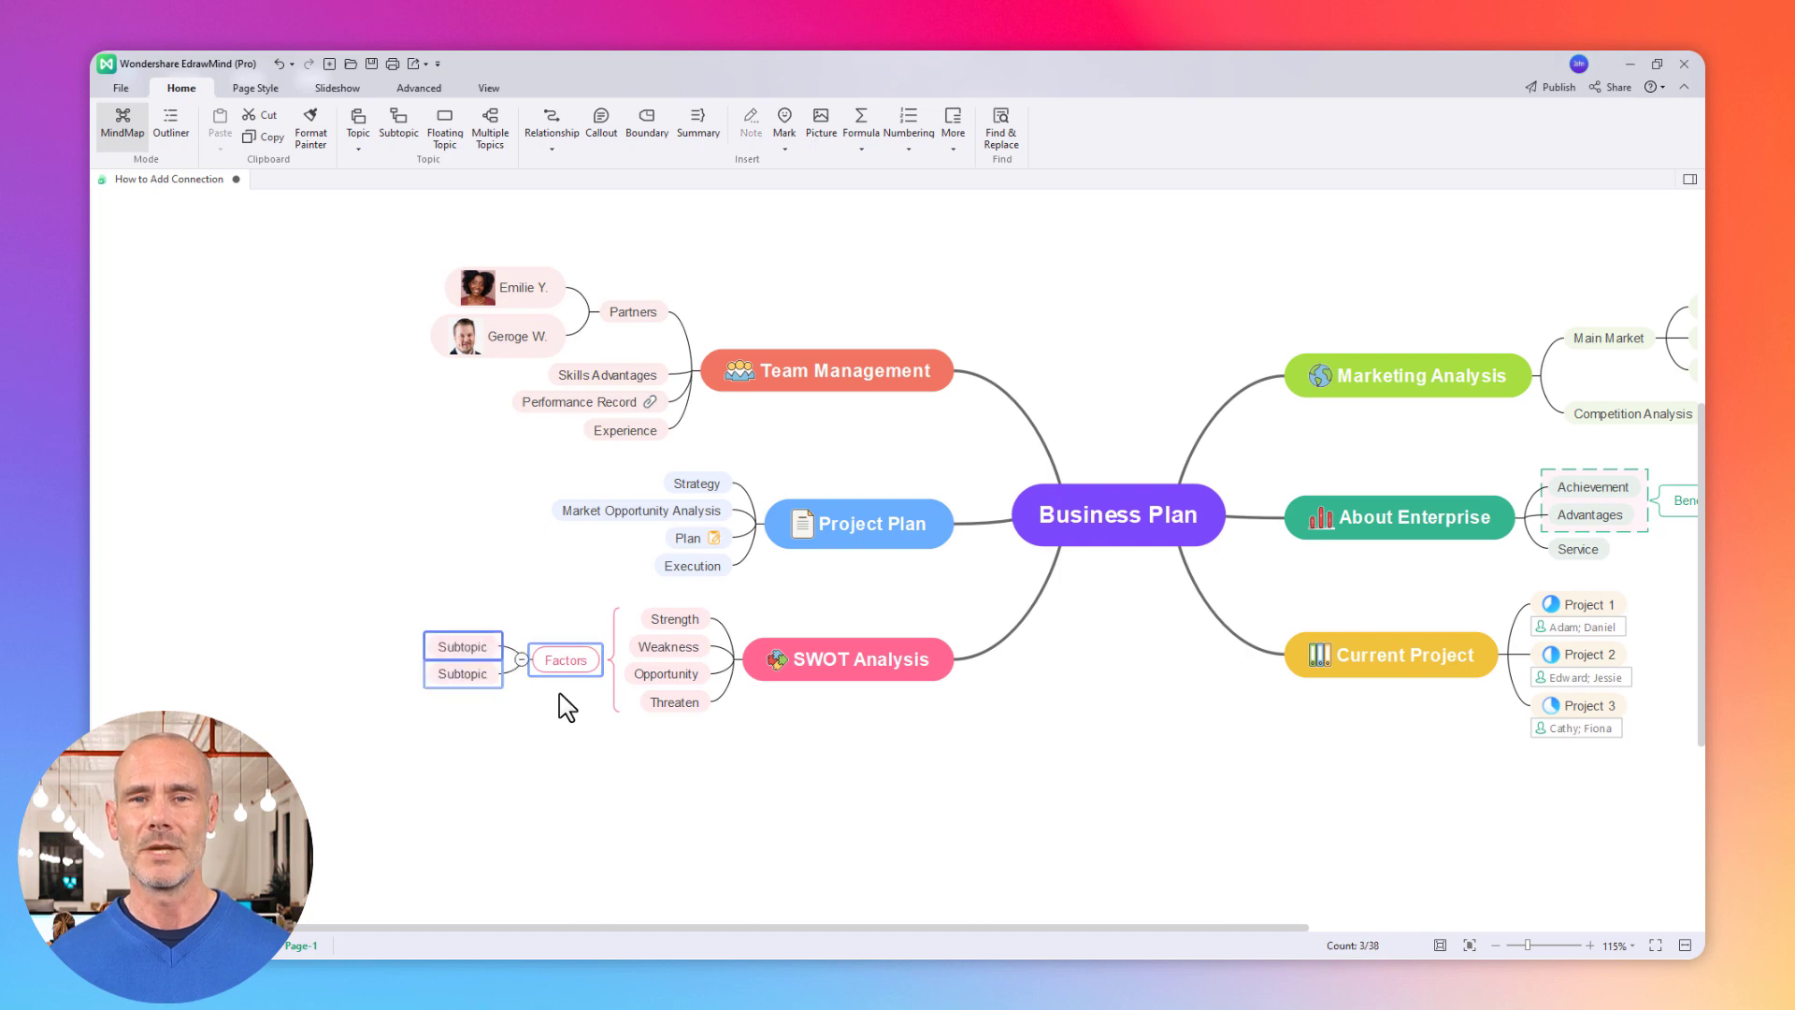
- Set the Factors topic font to Acumin Pro and give it a new fill colour
{"action": "left_click", "coordinate": [1689, 178]}
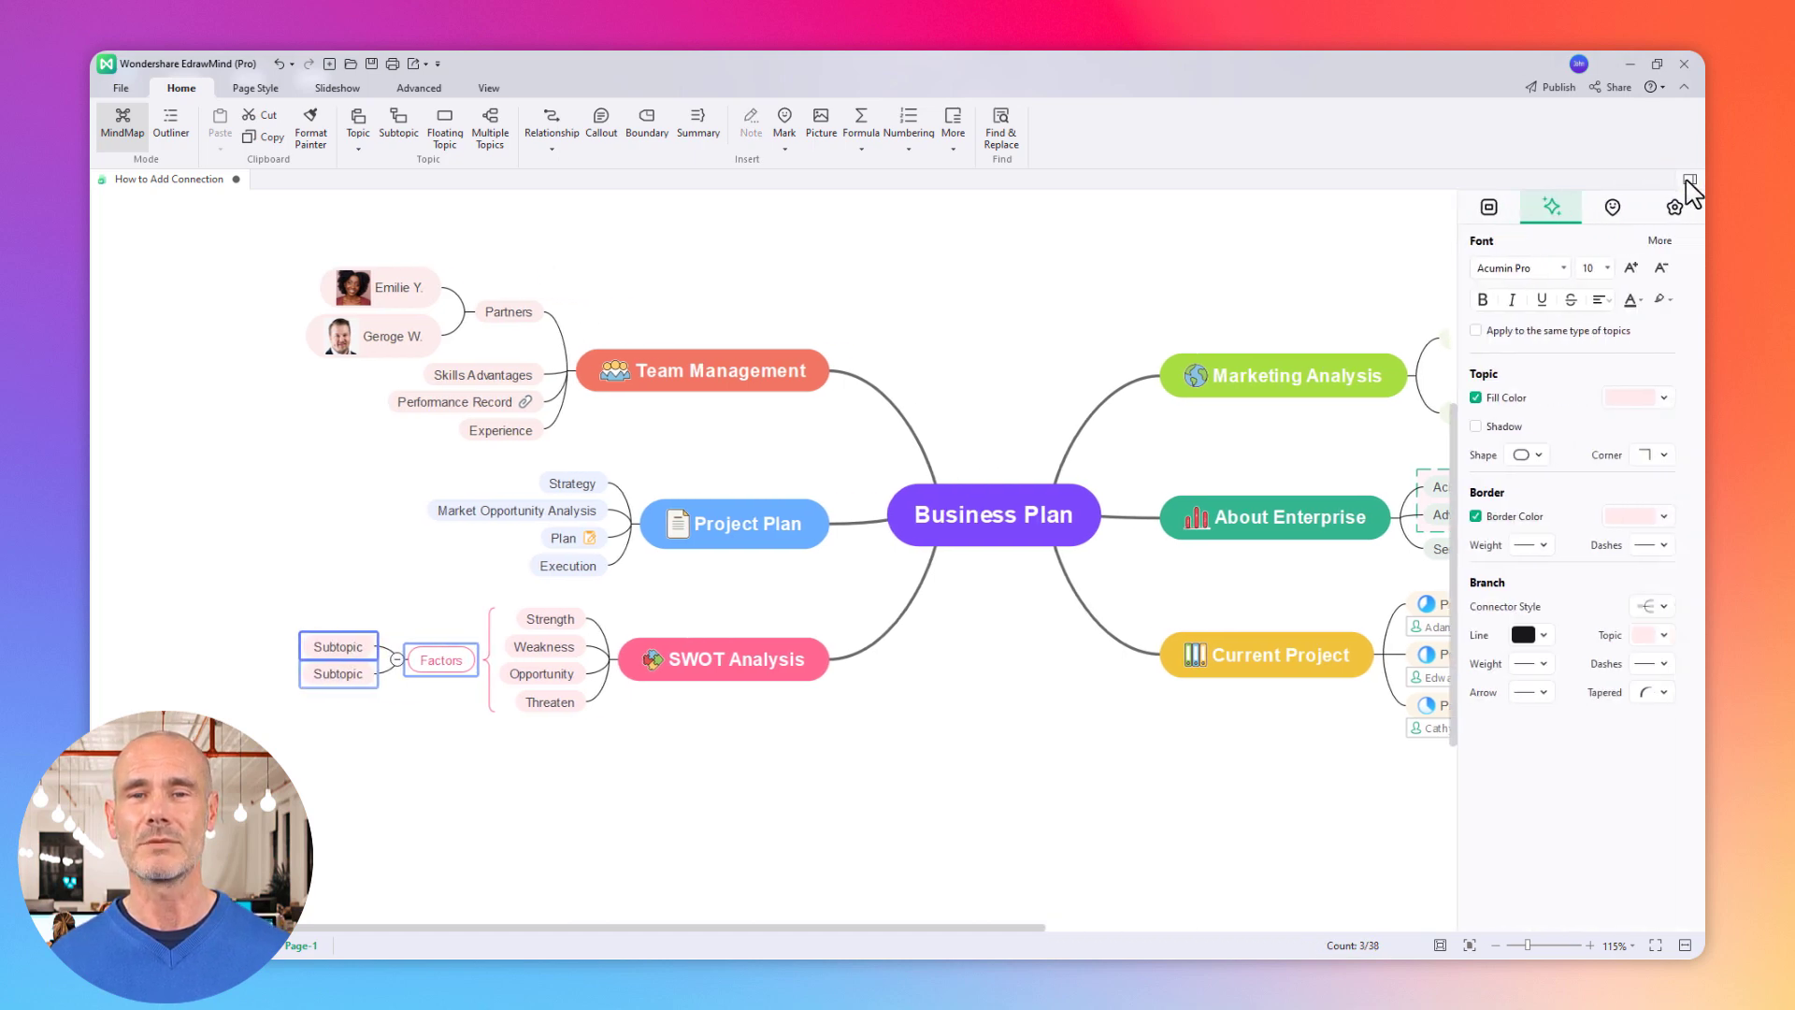
{"action": "left_click", "coordinate": [1522, 268]}
{"action": "left_click", "coordinate": [1526, 298]}
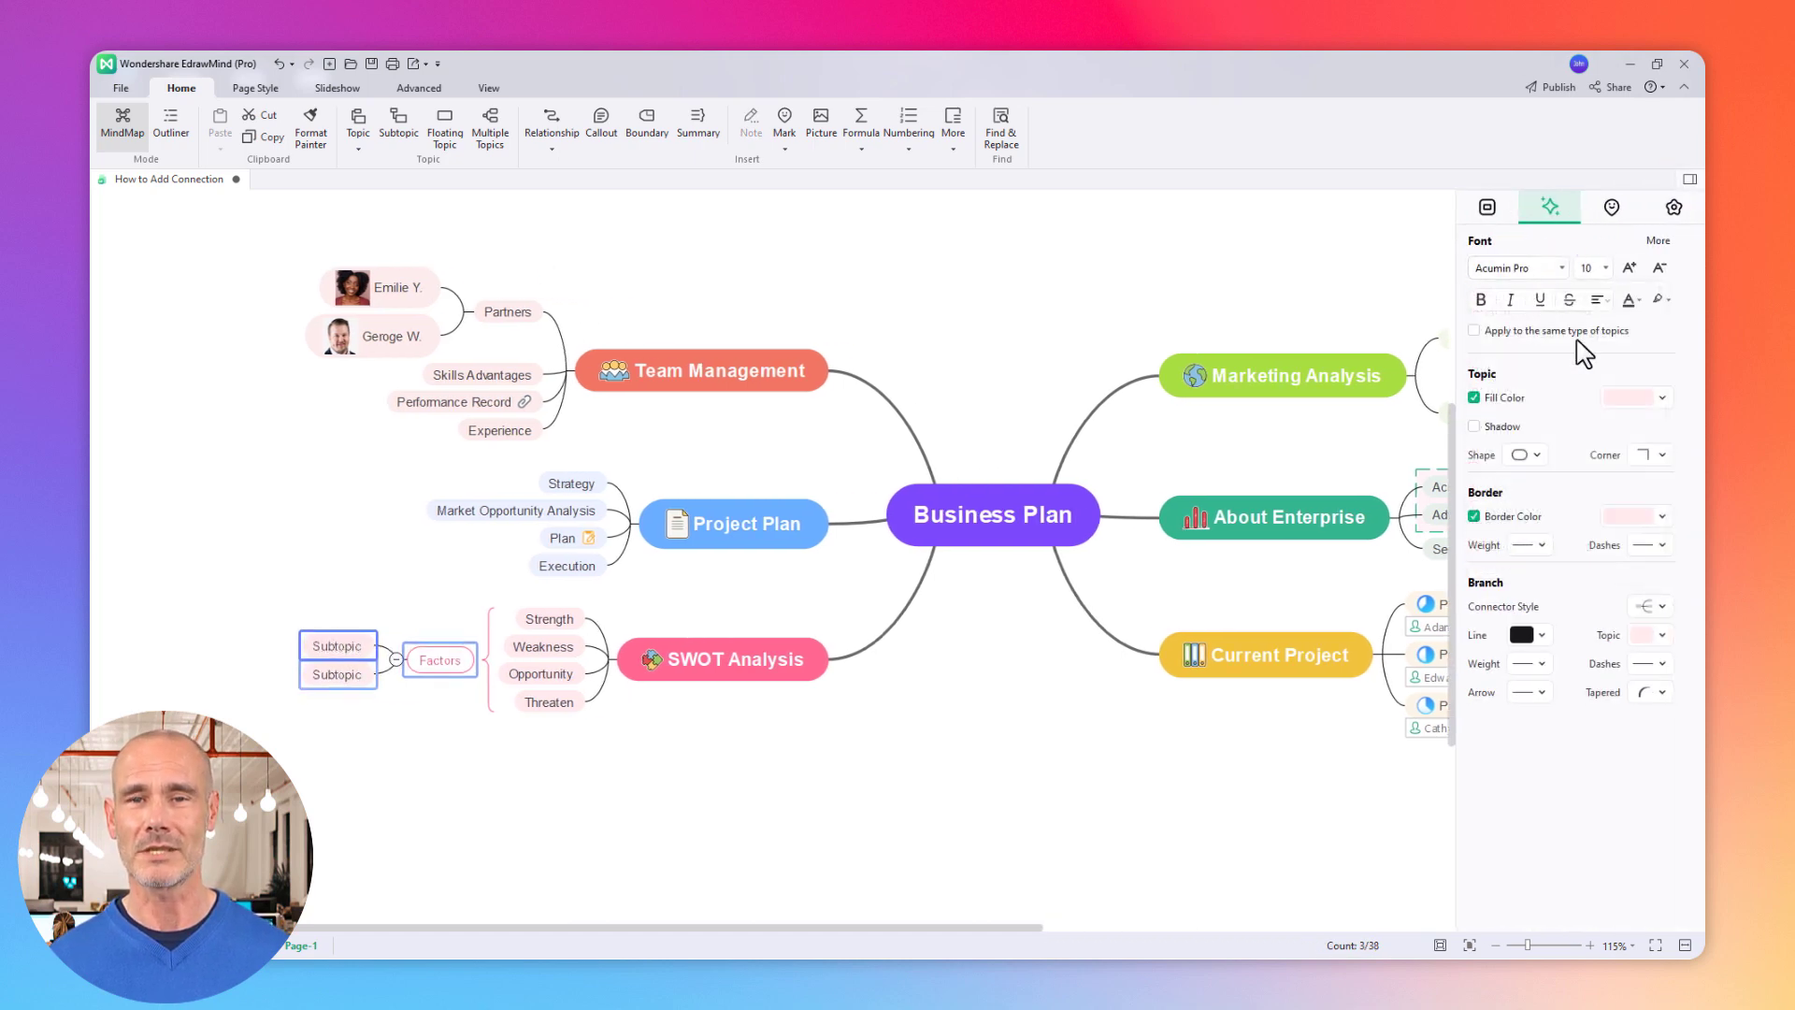
{"action": "left_click", "coordinate": [1631, 396]}
{"action": "left_click", "coordinate": [1649, 461]}
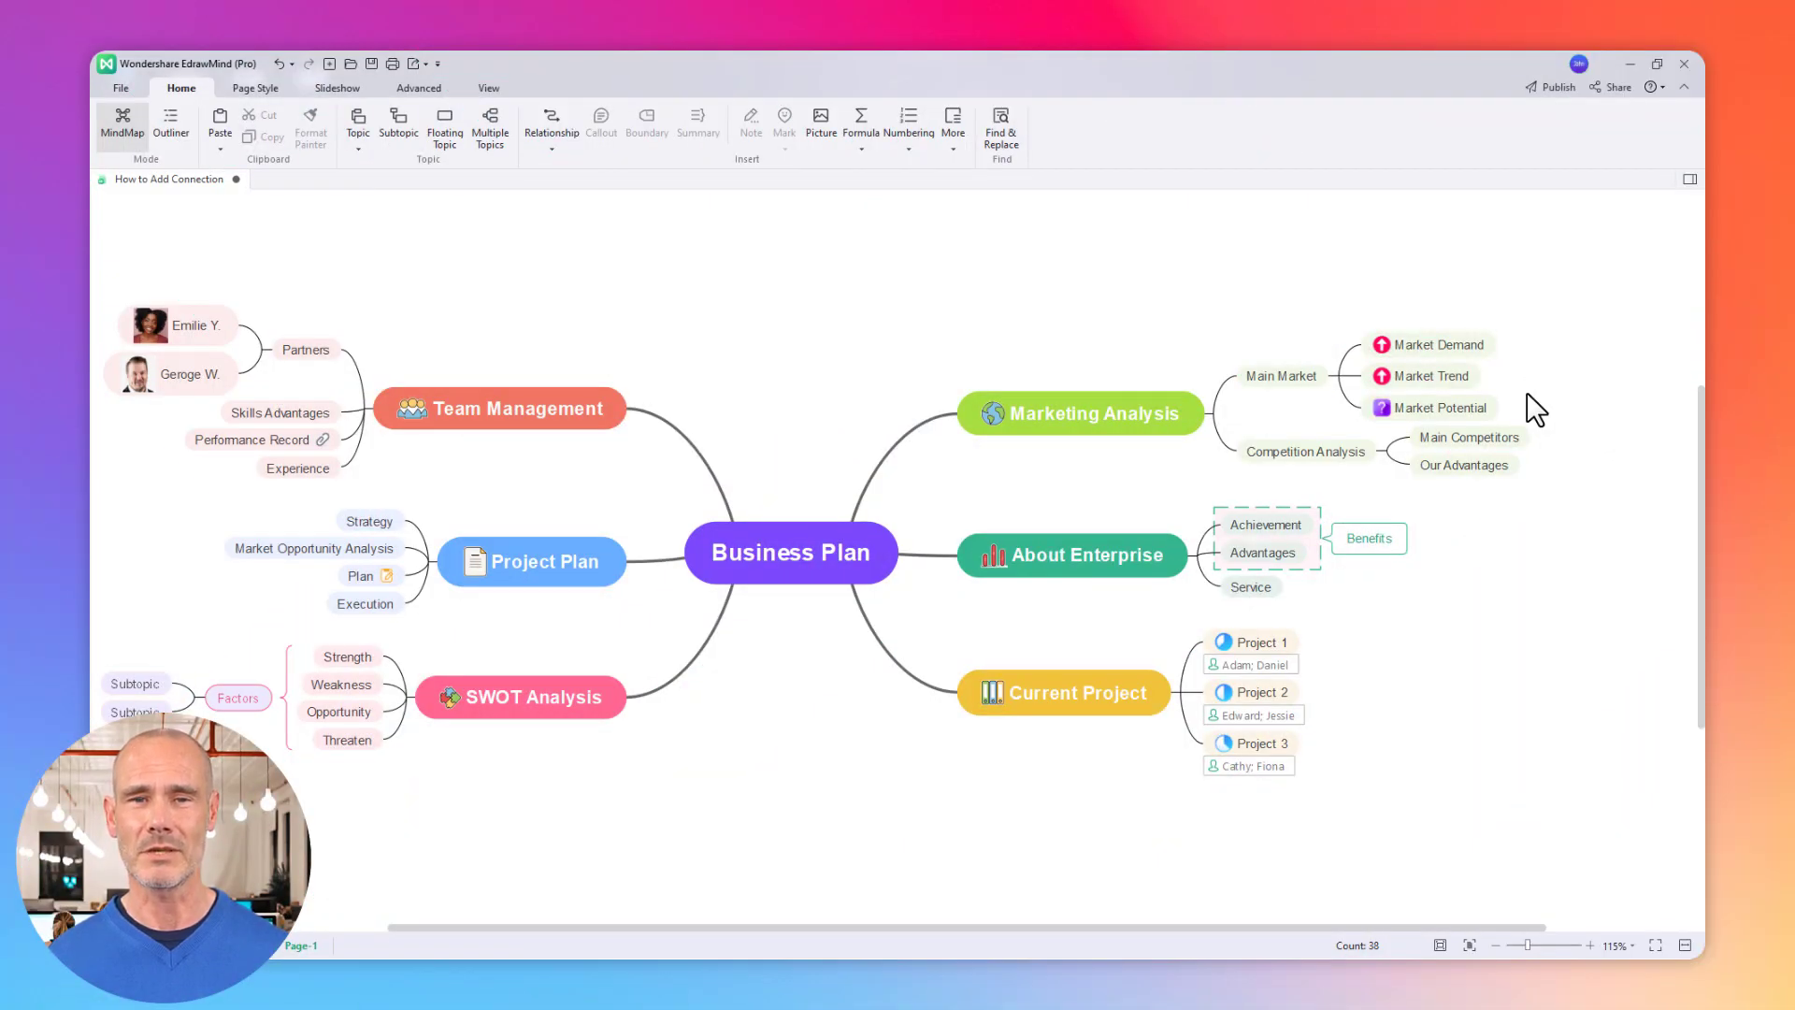
- Draw a relationship line from Main Competitors to Market Potential
{"action": "left_click", "coordinate": [1505, 403]}
{"action": "left_click", "coordinate": [1428, 432], "text": "ctrl"}
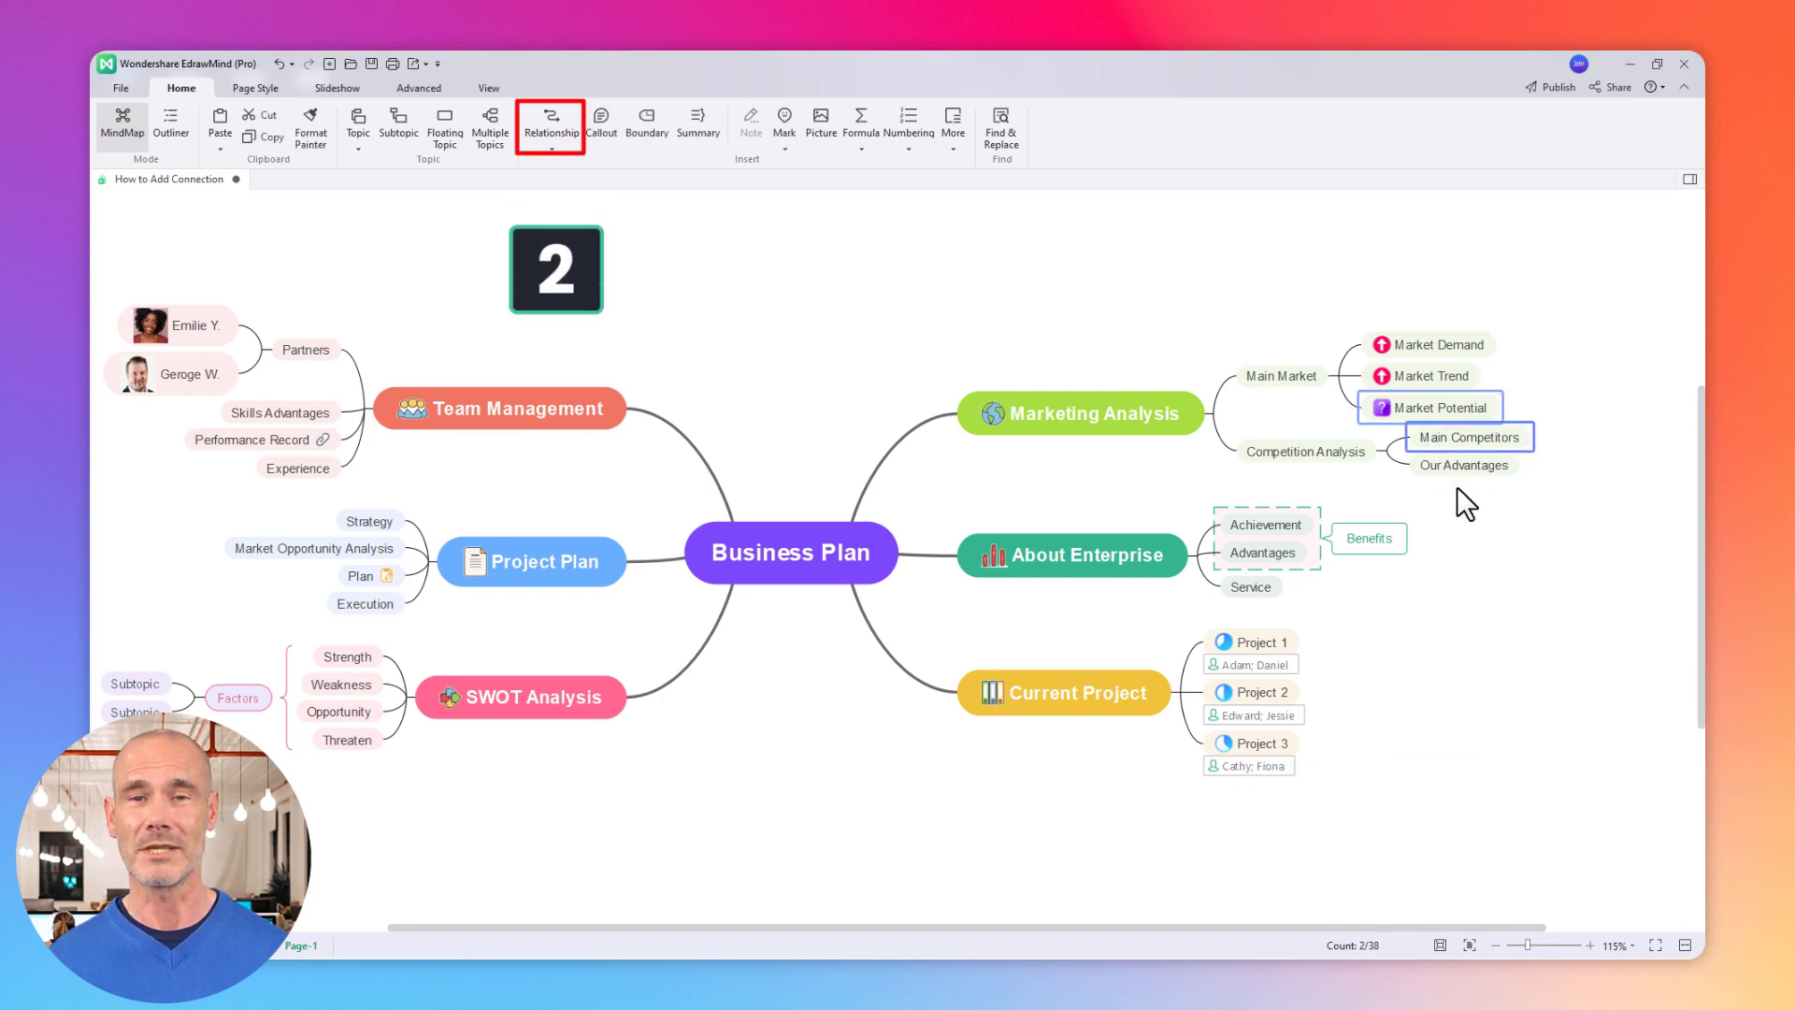
{"action": "right_click", "coordinate": [1457, 434]}
{"action": "mouse_move", "coordinate": [1466, 561]}
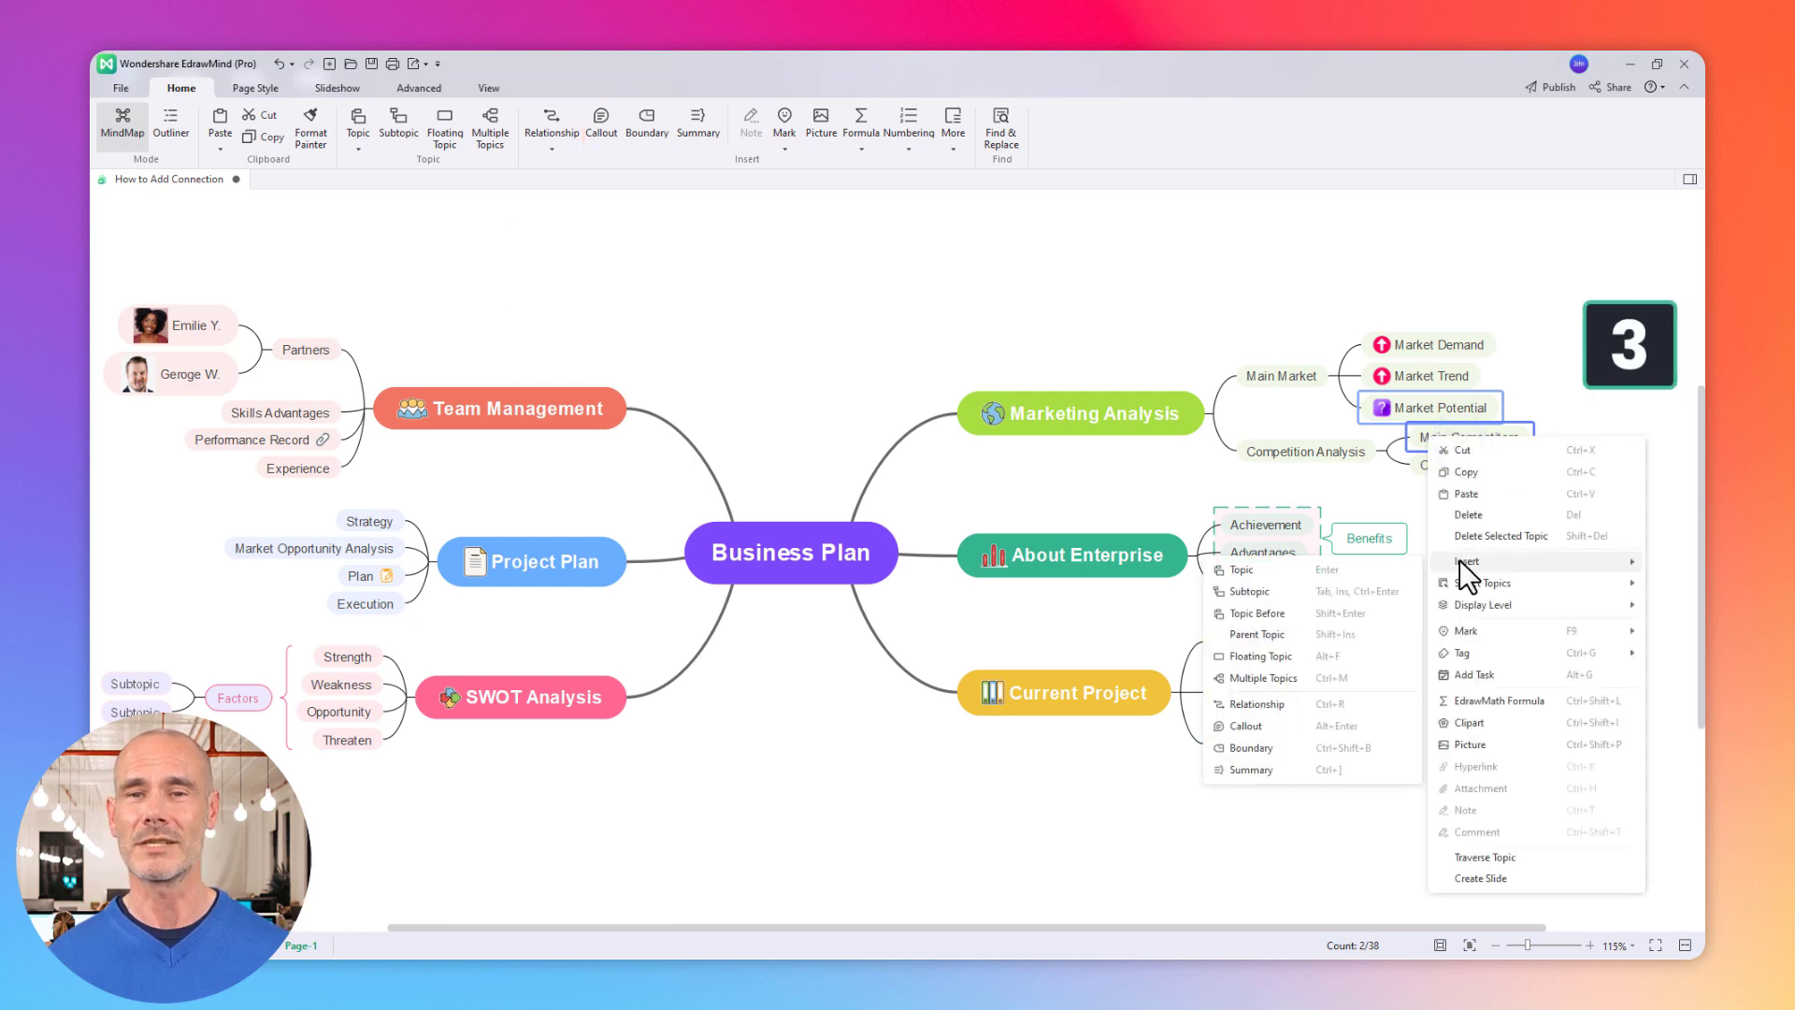
{"action": "left_click", "coordinate": [1254, 701]}
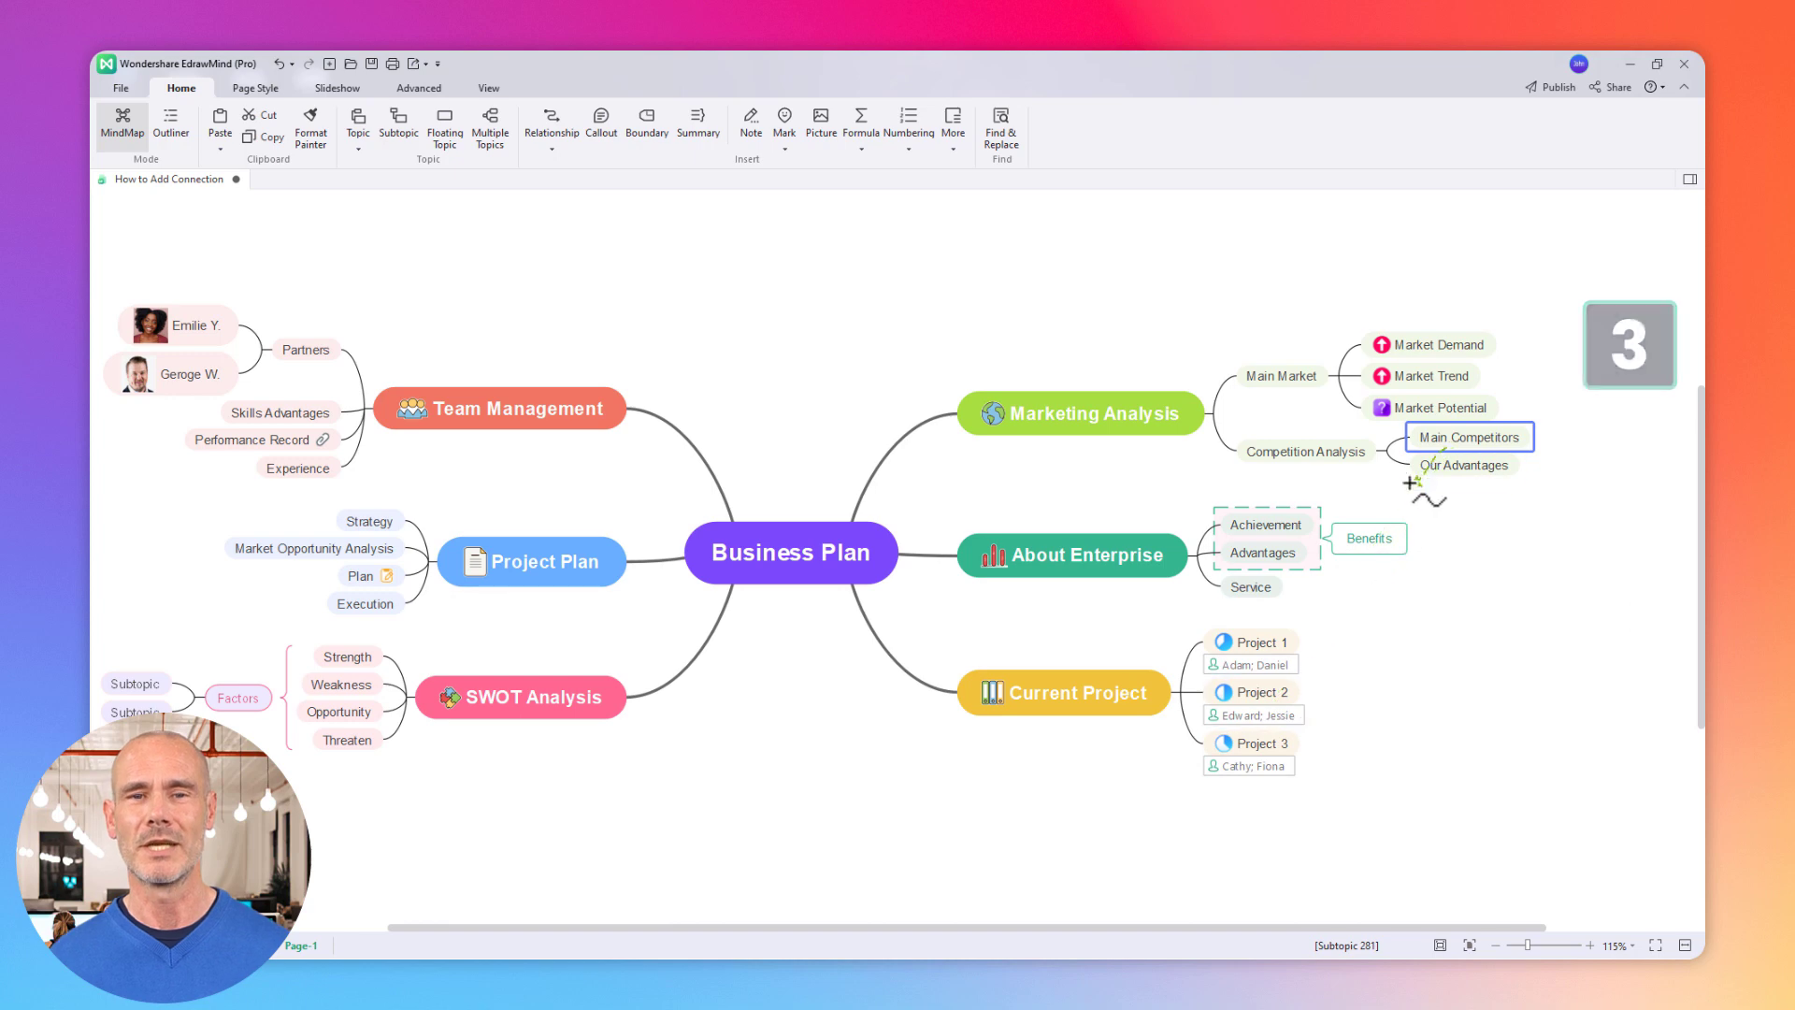
{"action": "left_click", "coordinate": [1447, 402]}
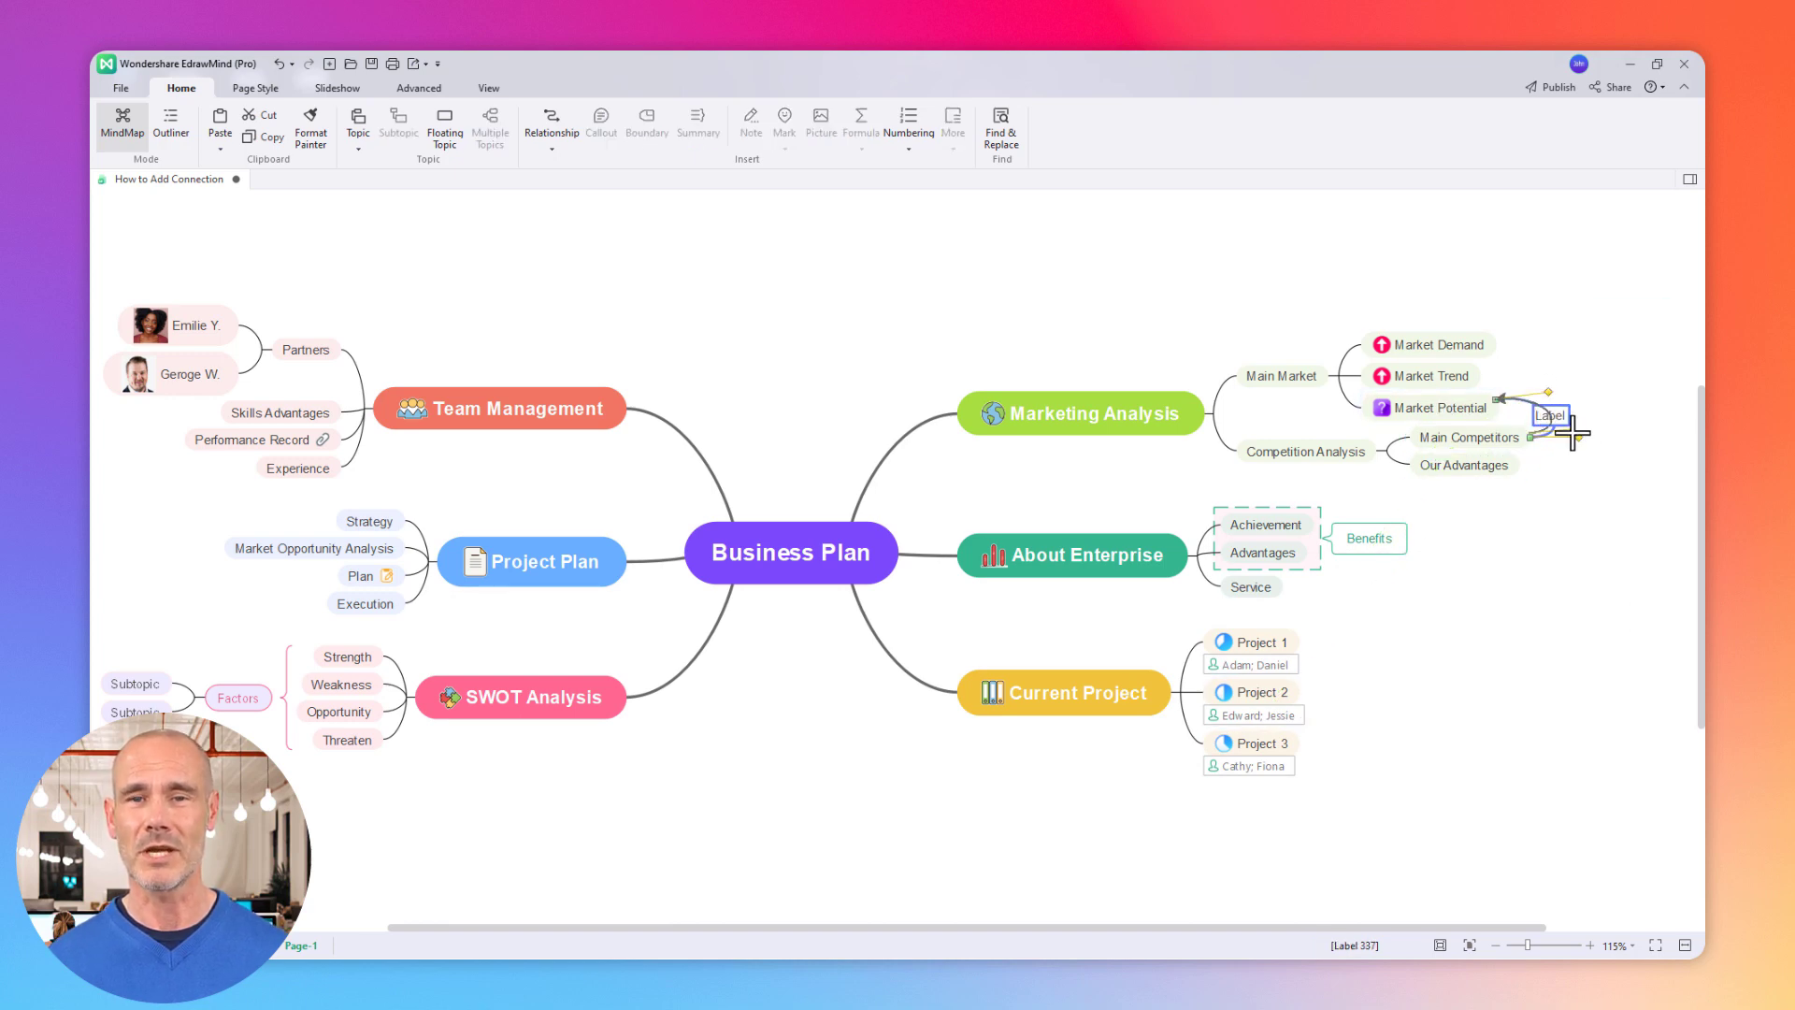
- Label the relationship line 'Depends On'
{"action": "double_click", "coordinate": [1548, 415]}
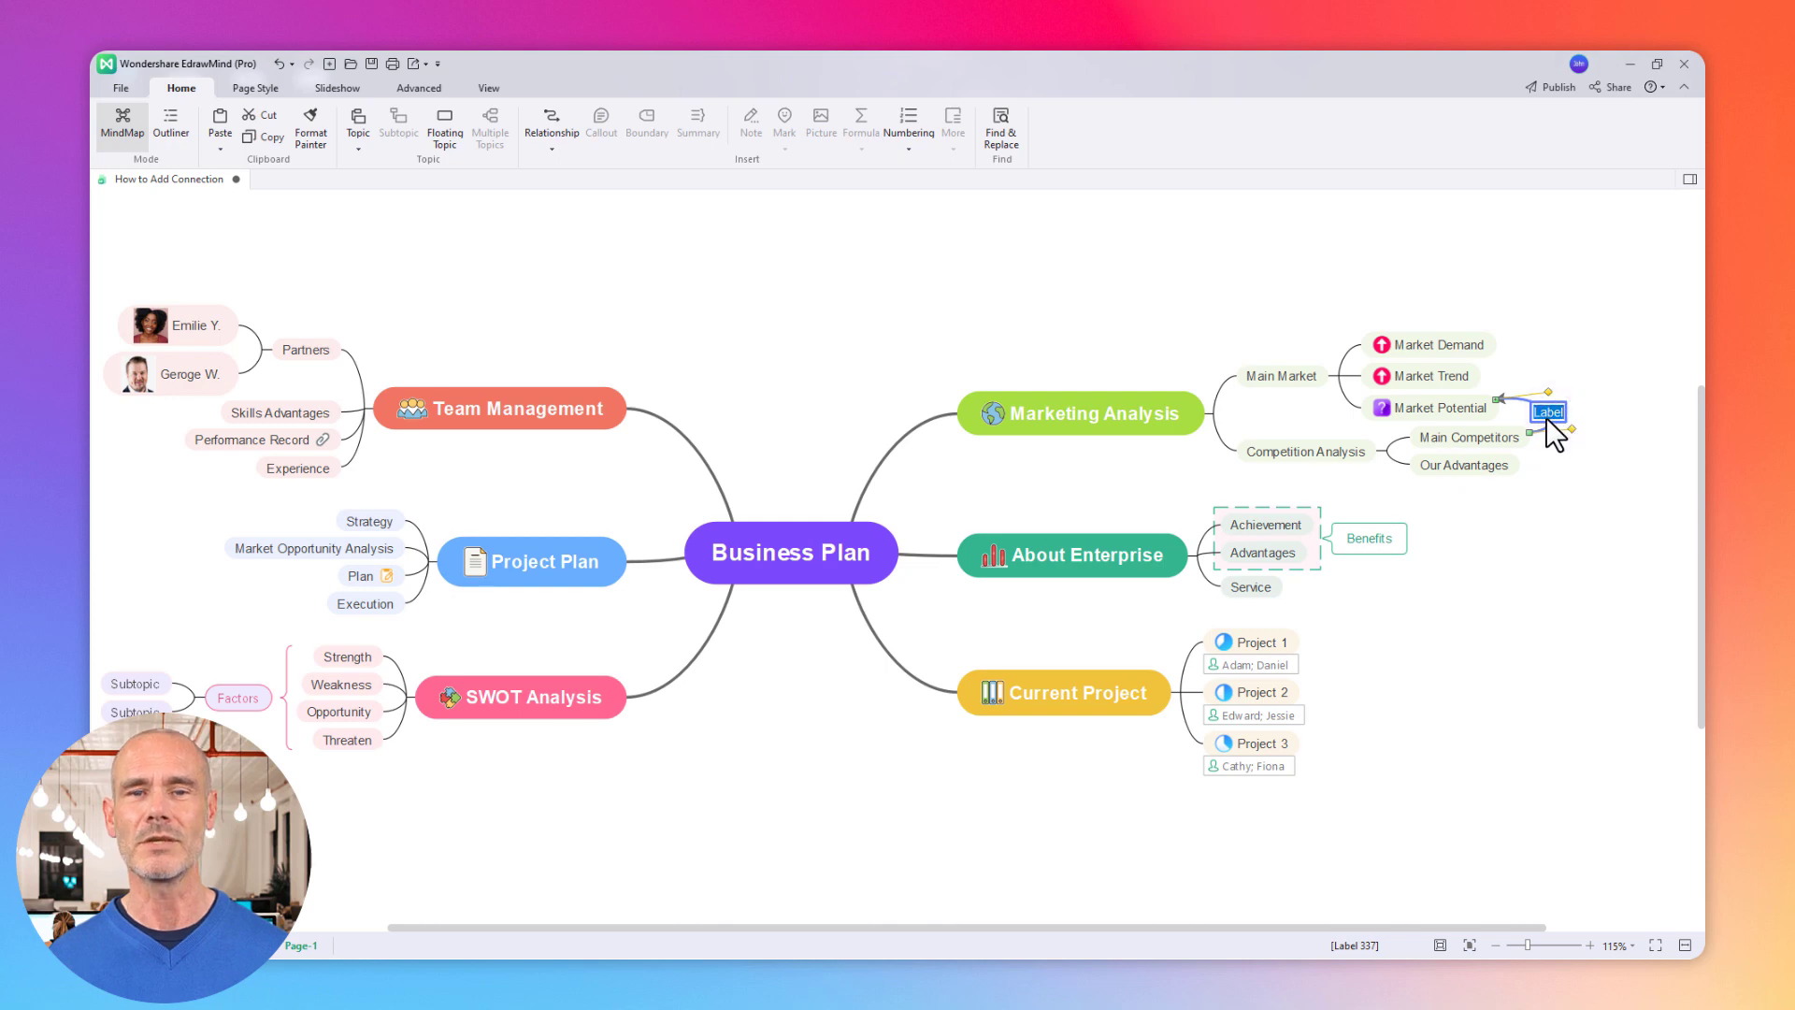
{"action": "type", "text": "Depends On"}
{"action": "key", "text": "Return"}
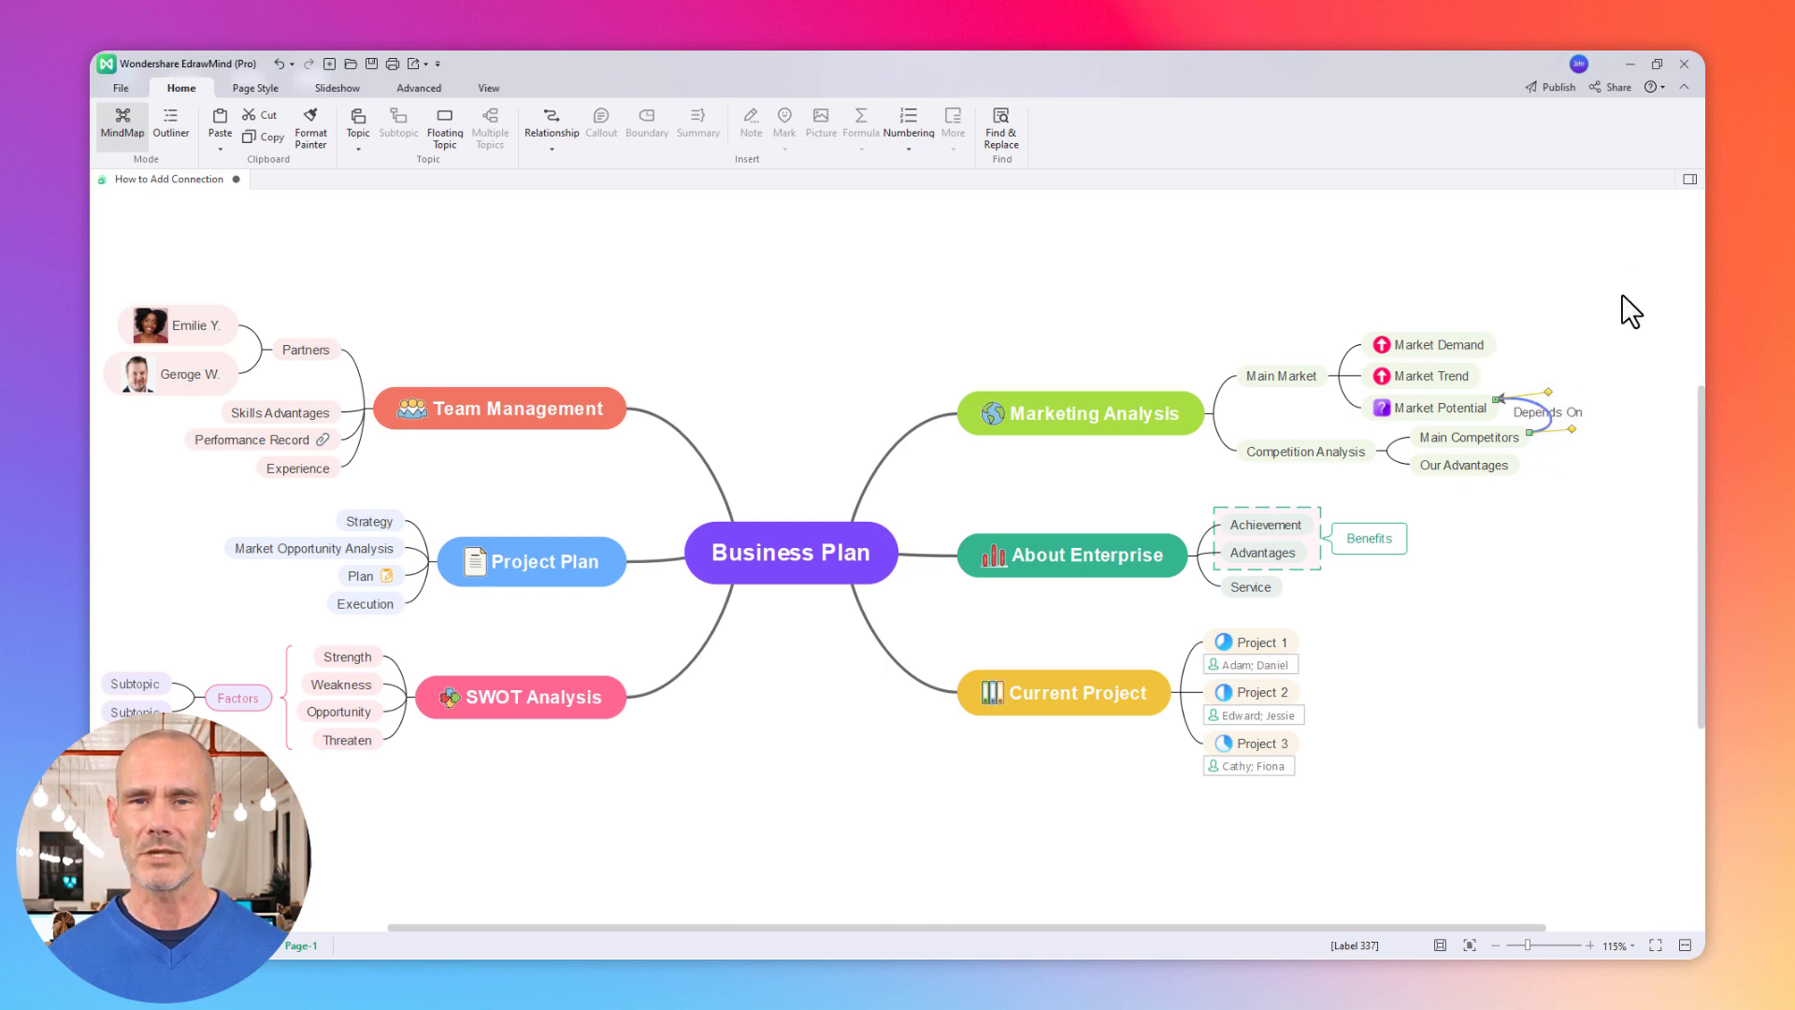
- Make the Depends On line green and thicker, and give its label a new text style
{"action": "left_click", "coordinate": [1684, 175]}
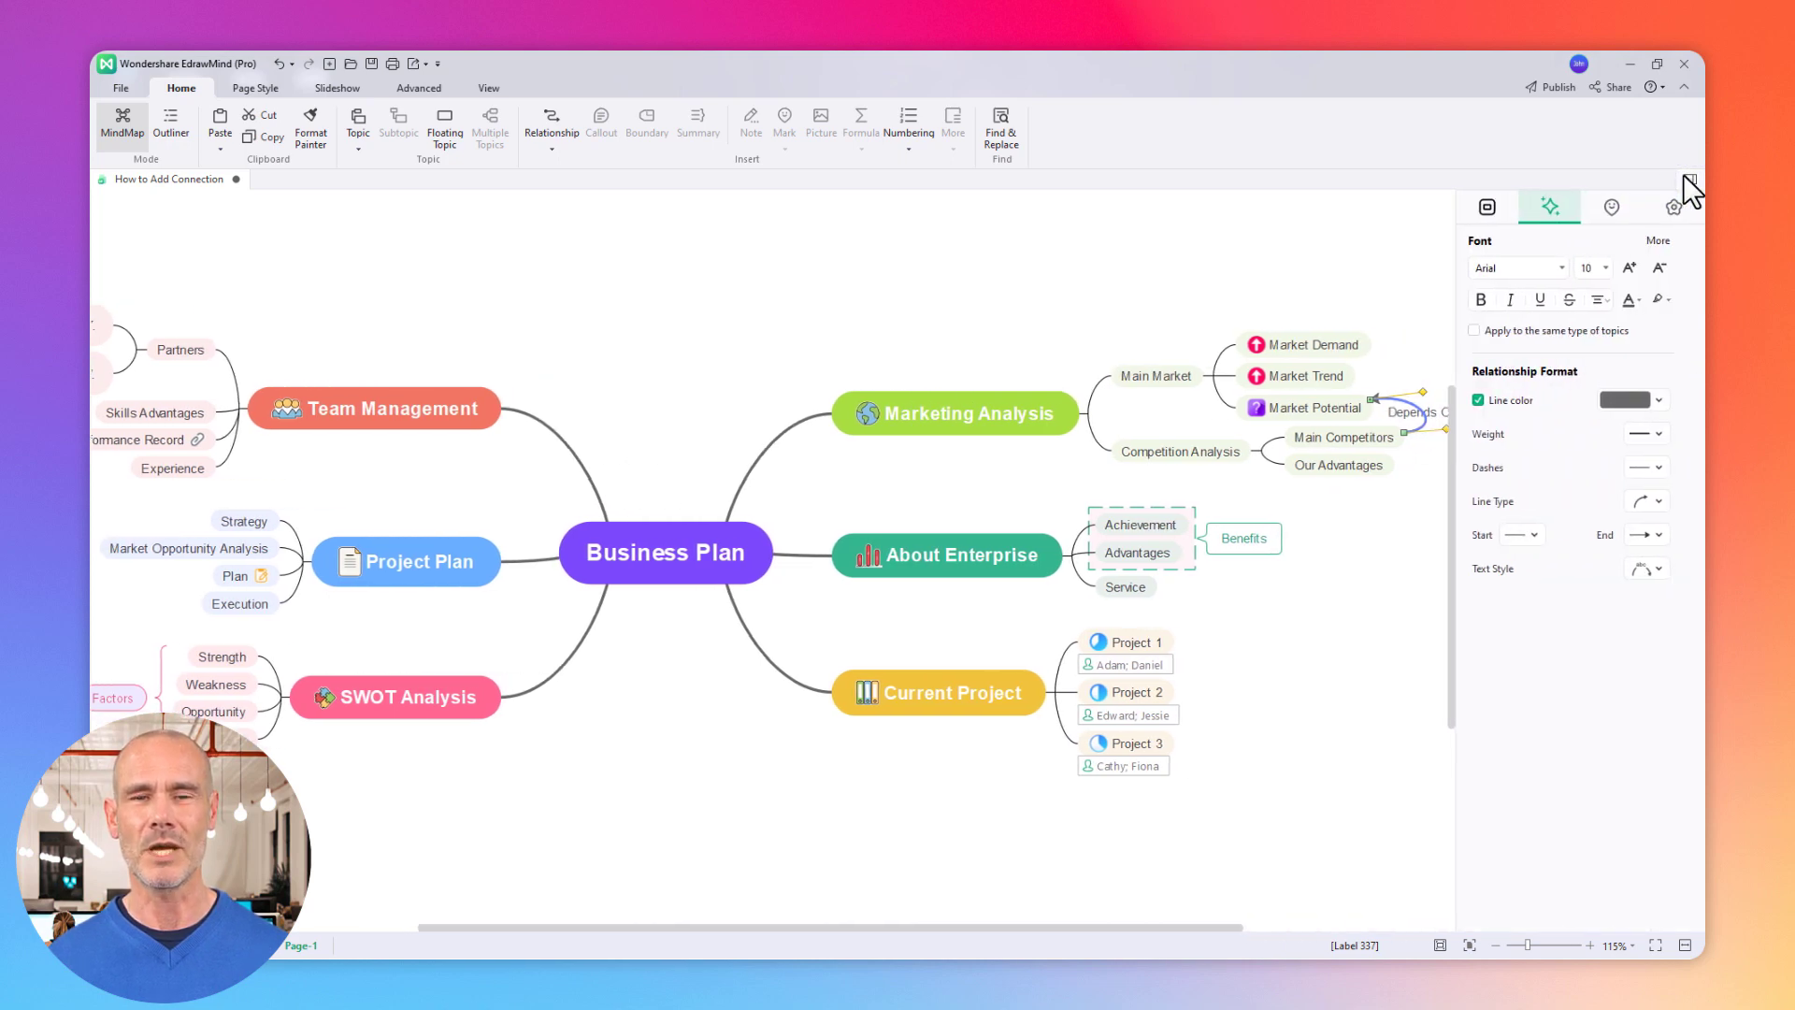
{"action": "left_click", "coordinate": [1624, 393]}
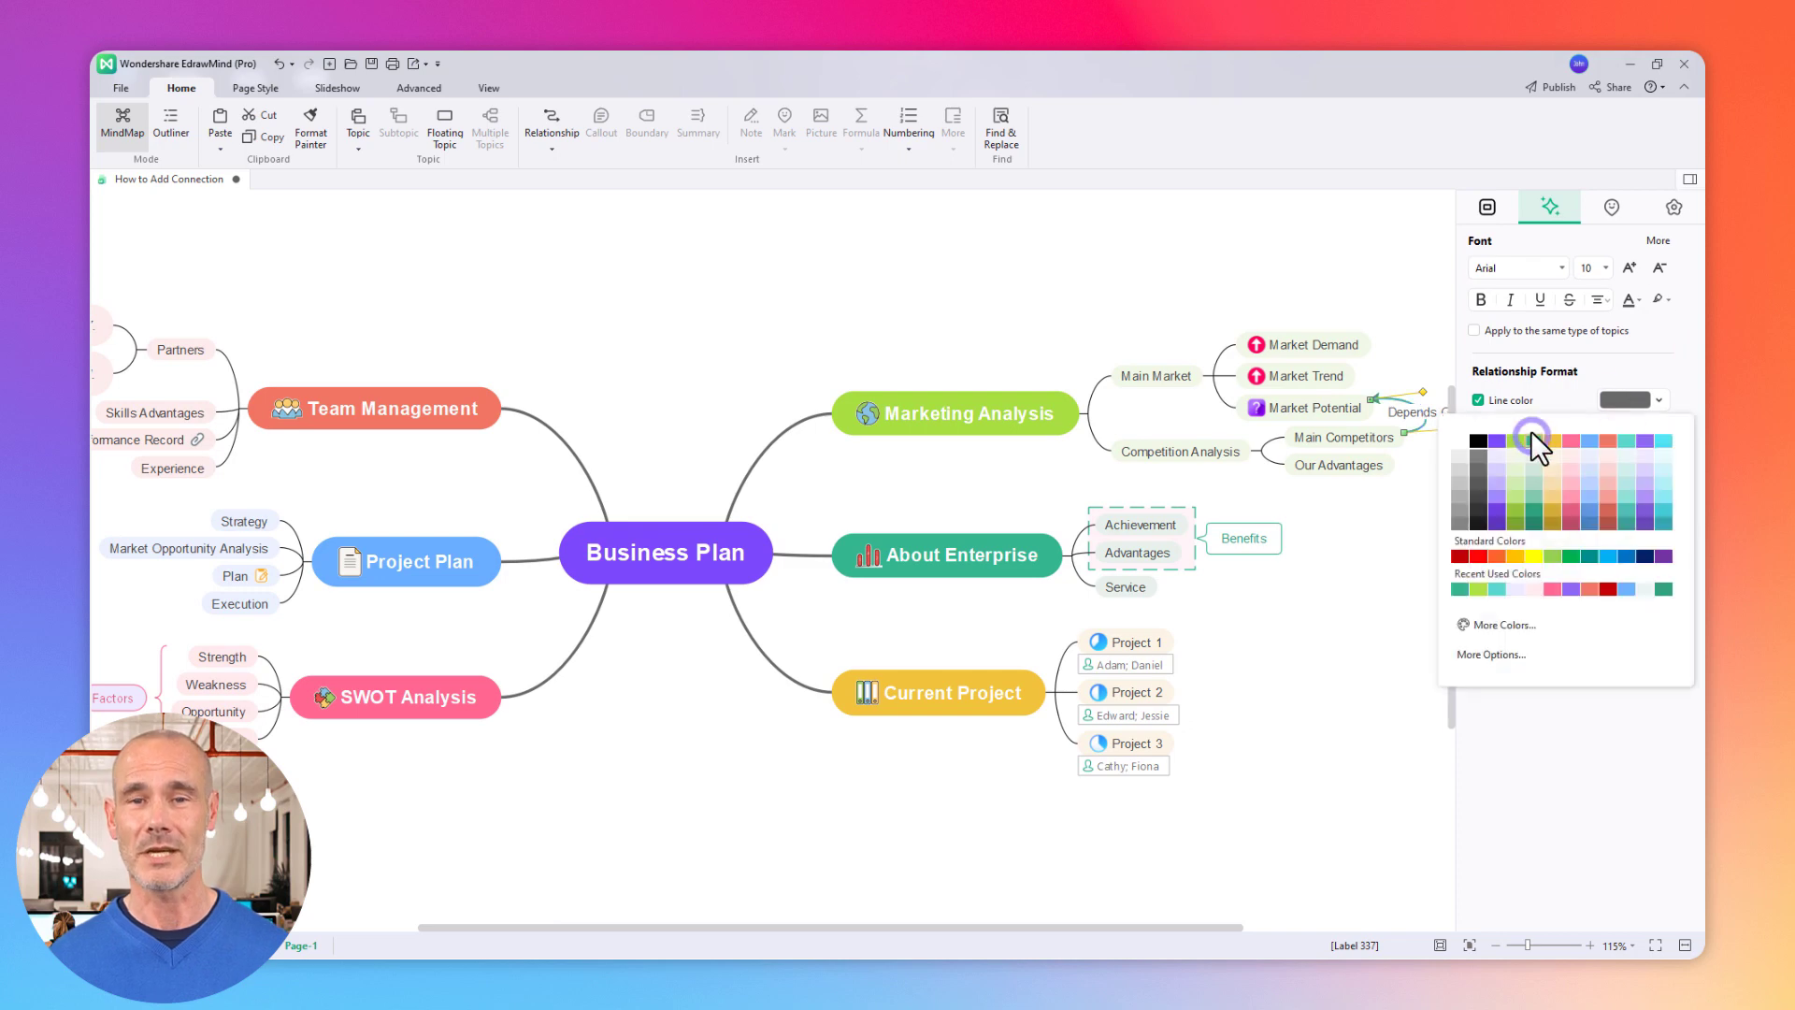
{"action": "left_click", "coordinate": [1530, 432]}
{"action": "left_click", "coordinate": [1646, 433]}
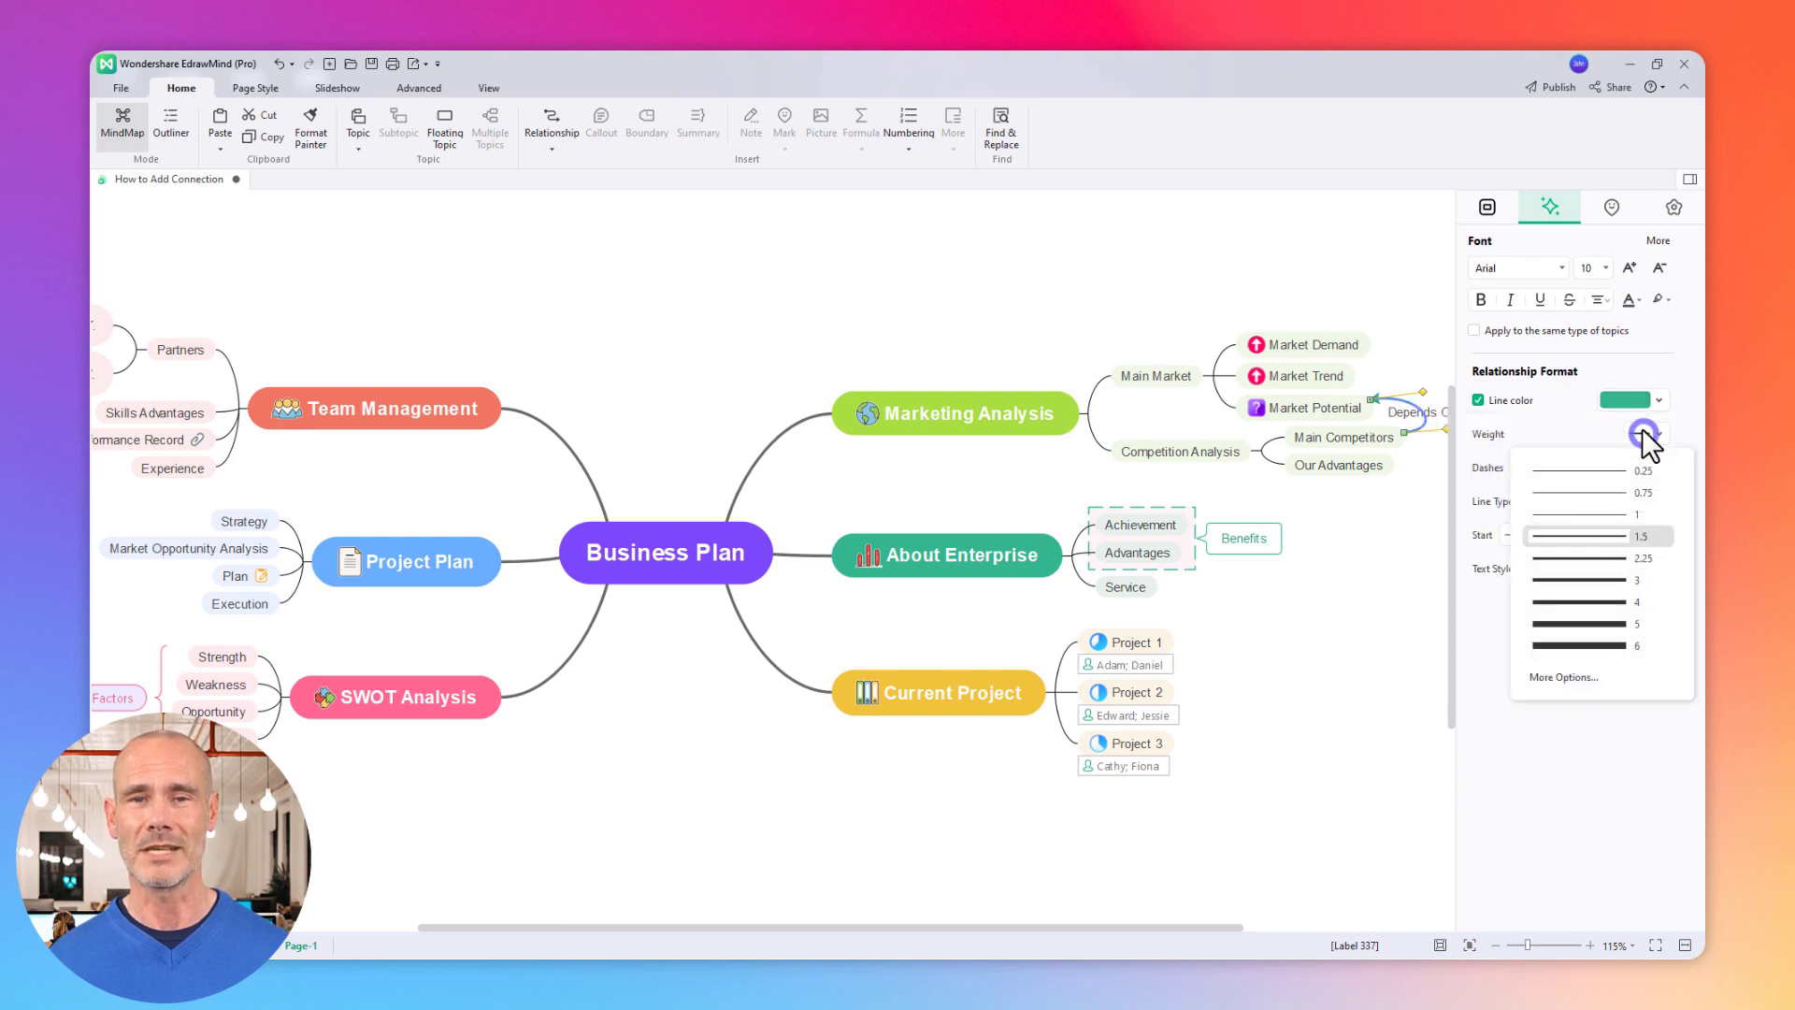
{"action": "left_click", "coordinate": [1582, 559]}
{"action": "left_click", "coordinate": [1645, 568]}
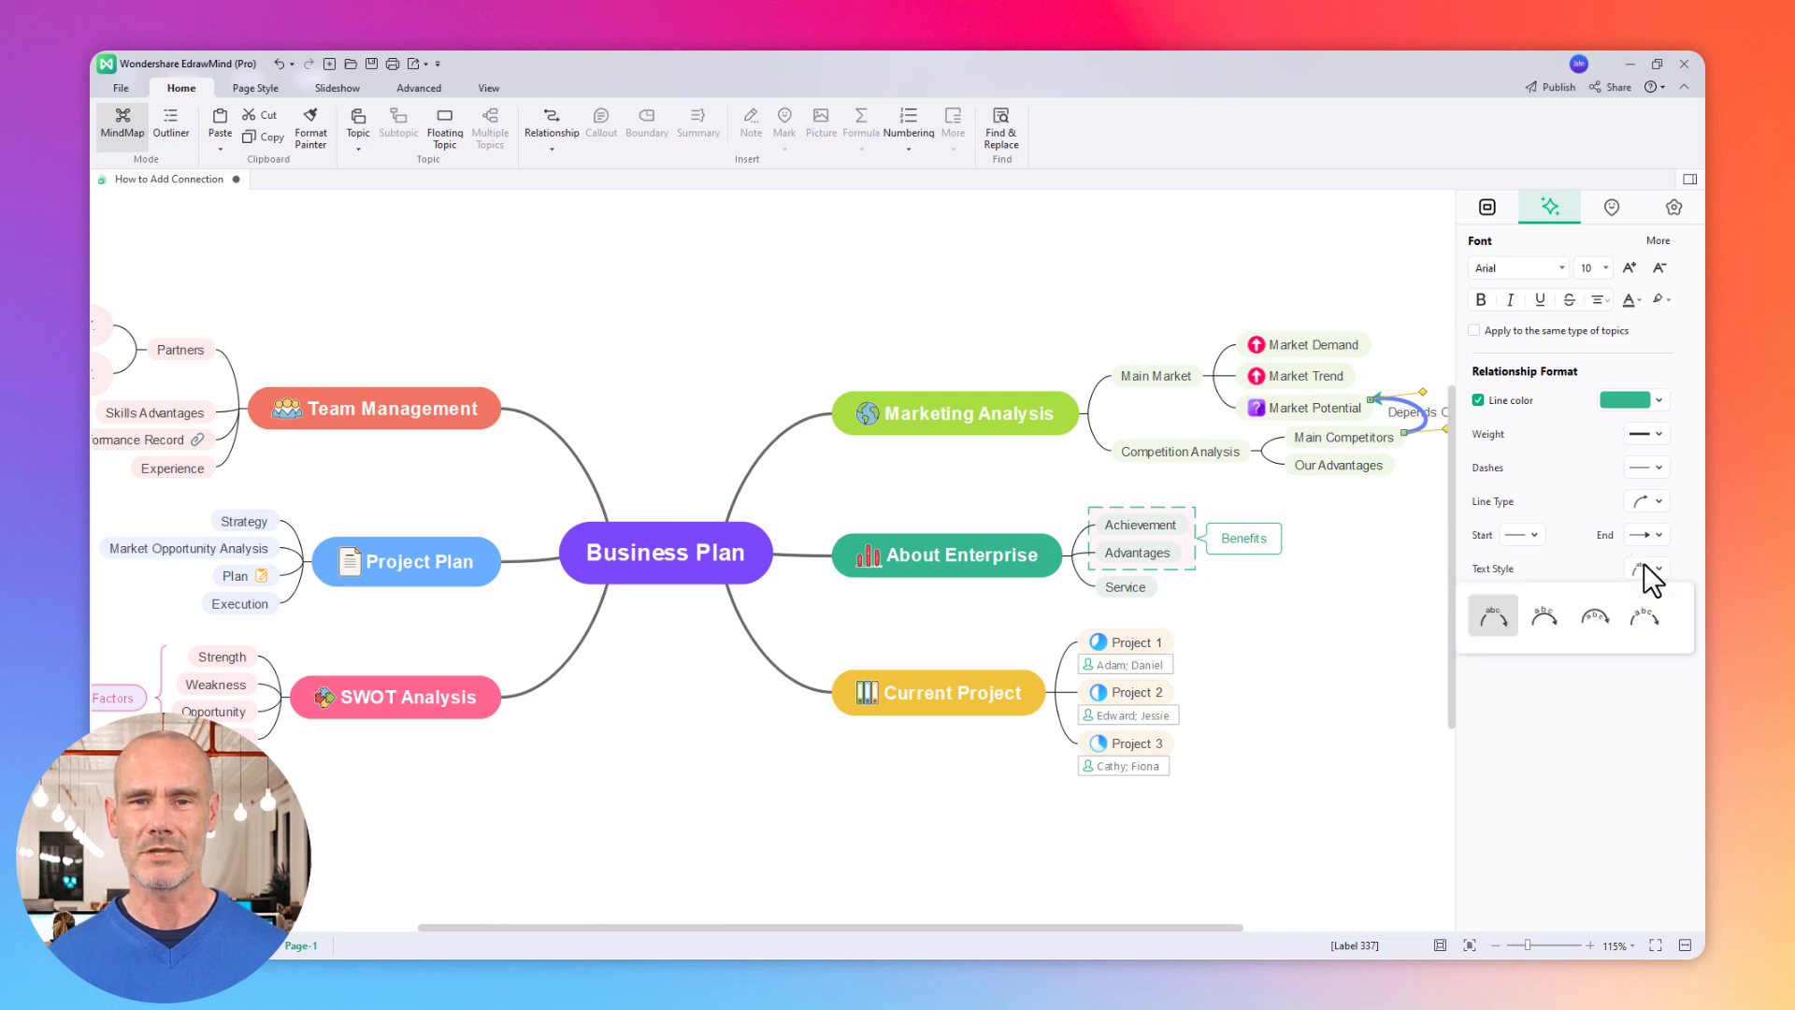
{"action": "left_click", "coordinate": [1643, 563]}
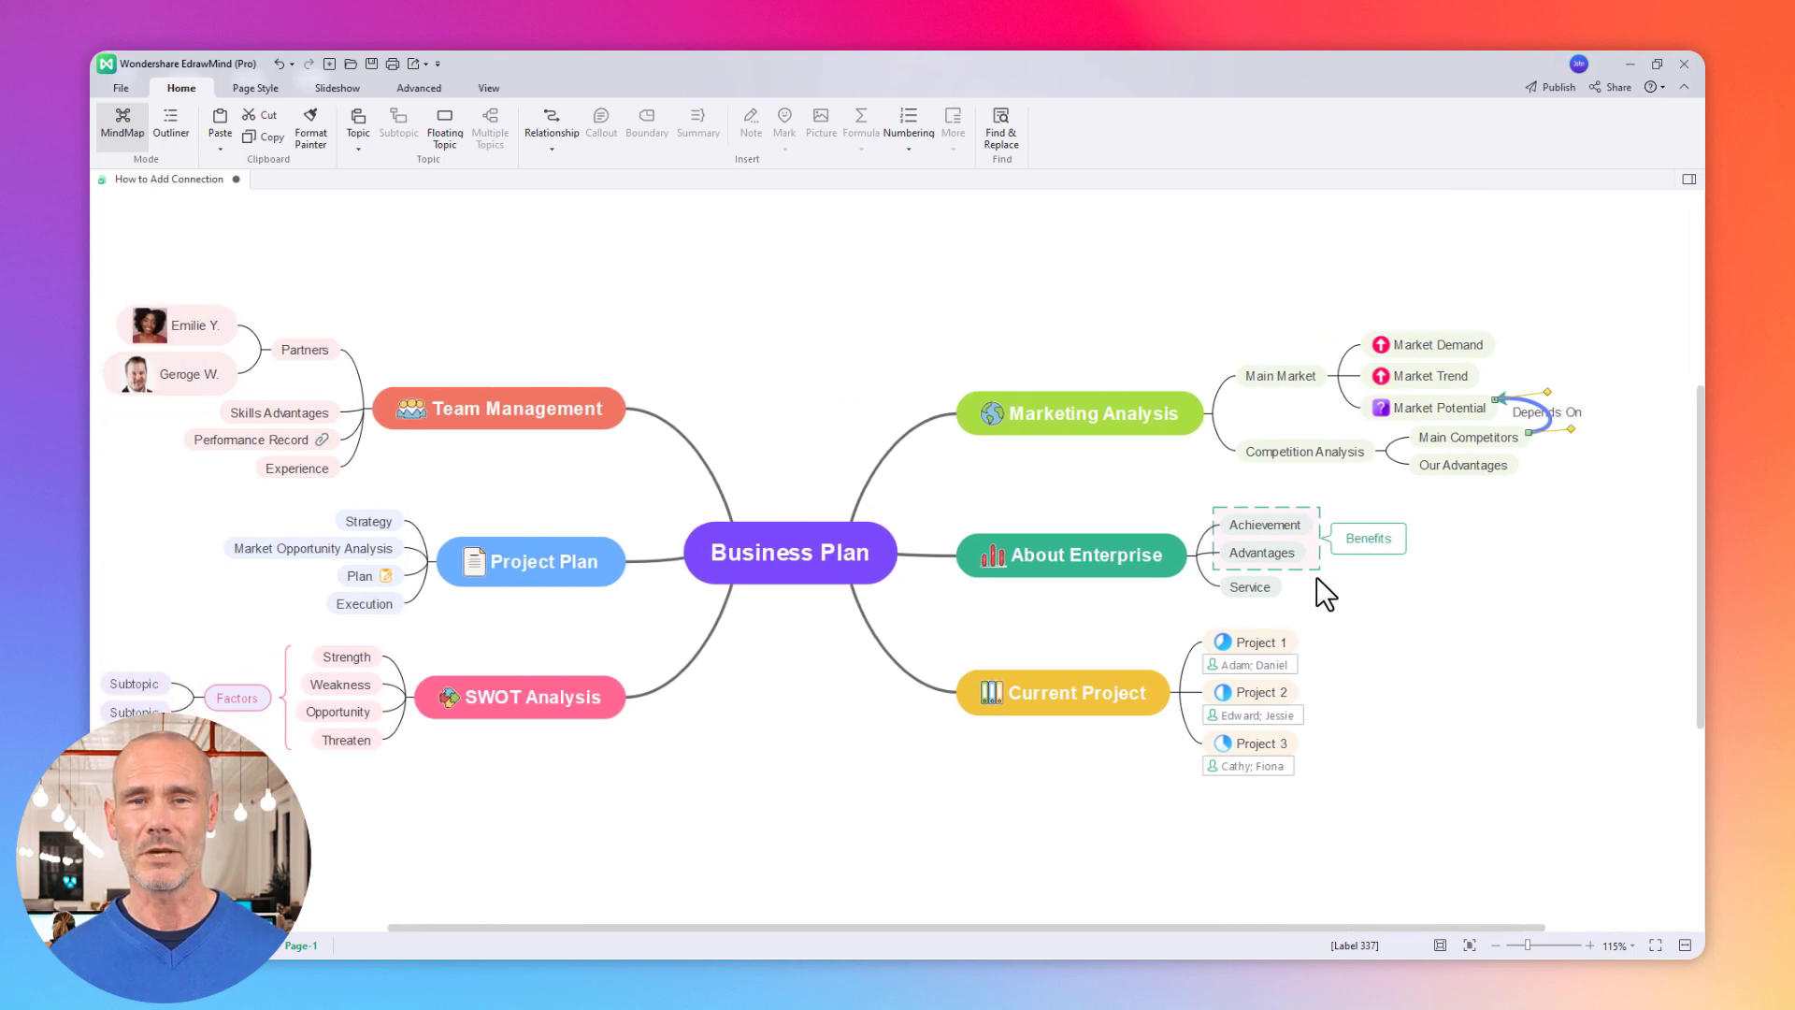
{"action": "left_click_drag", "start_coordinate": [777, 613], "coordinate": [845, 614]}
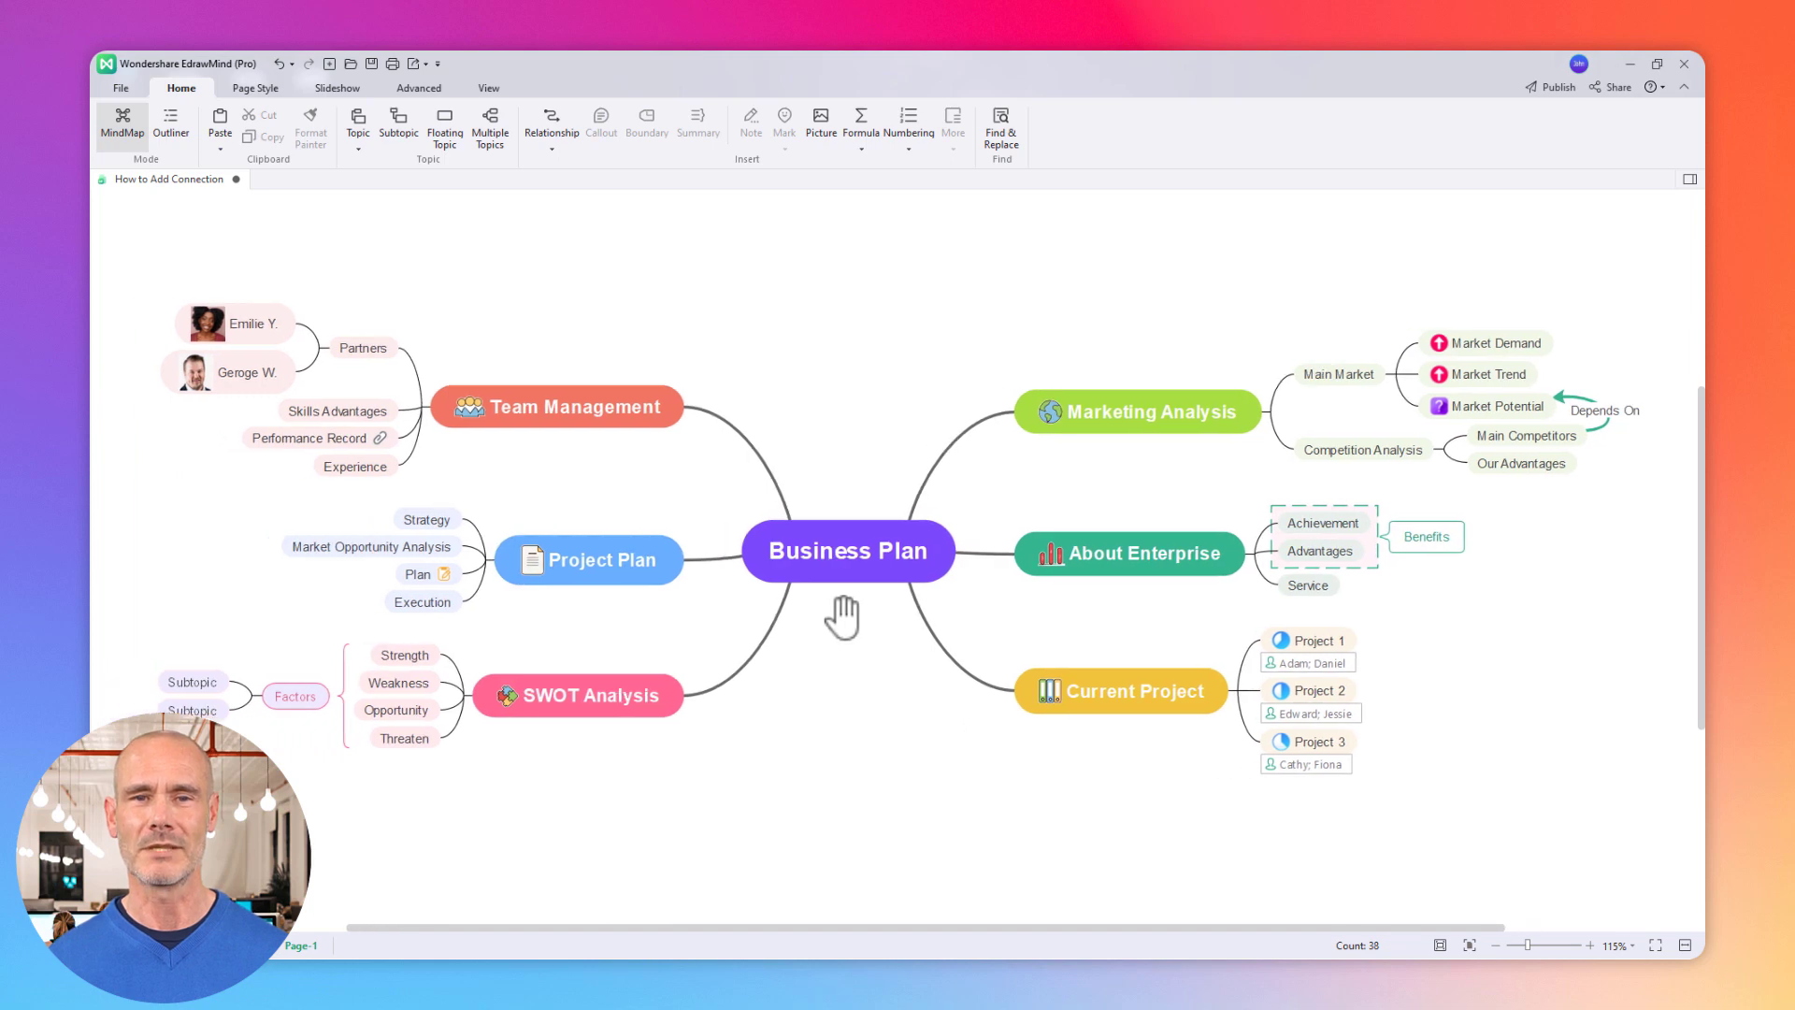